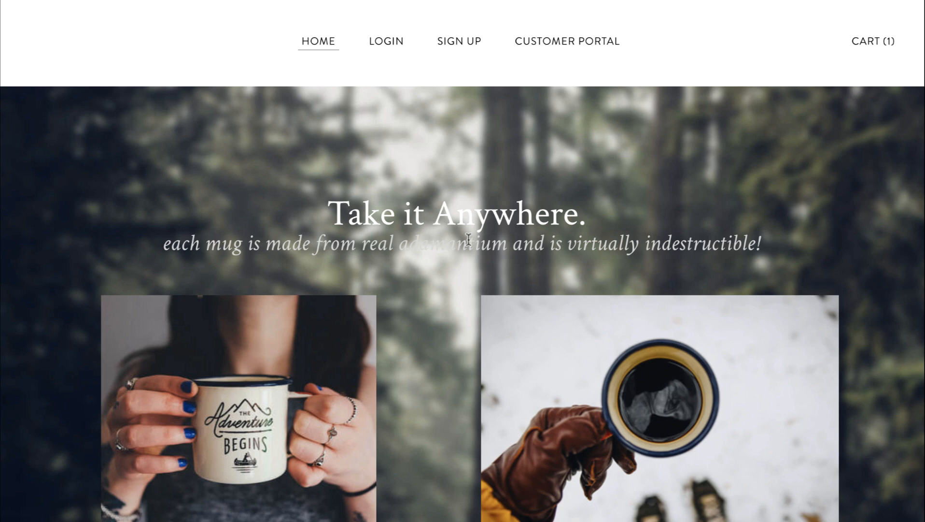
# - Scroll down to the Adventure Begins mug section showing Buy Now, ACH and Afterpay options
pyautogui.scroll(-3, 468, 239)
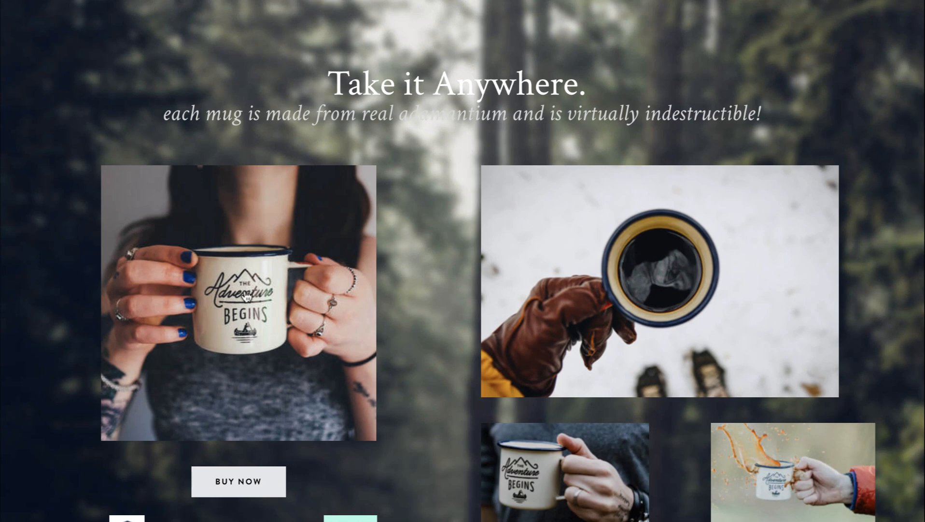
pyautogui.scroll(-3, 242, 298)
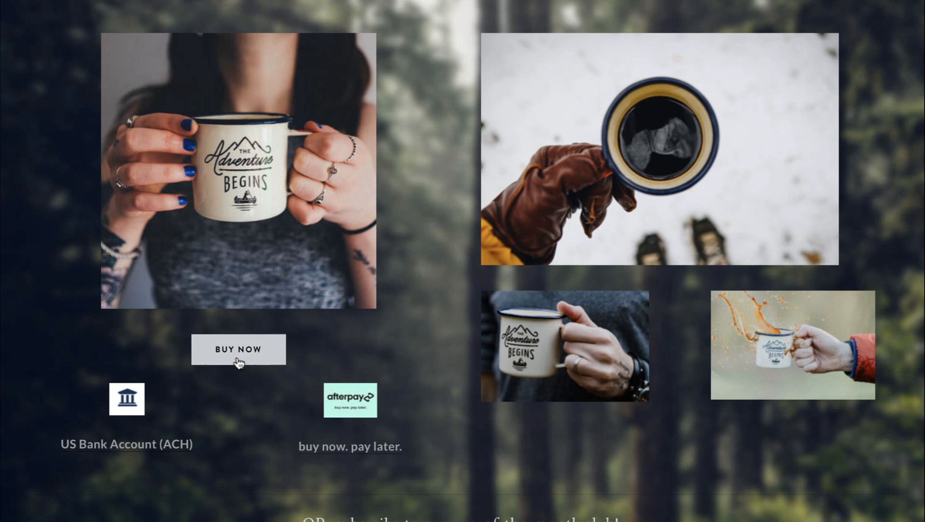
# - Test the US Bank Account (ACH) link's Stripe checkout, then return to the payment methods settings
pyautogui.scroll(-2, 238, 363)
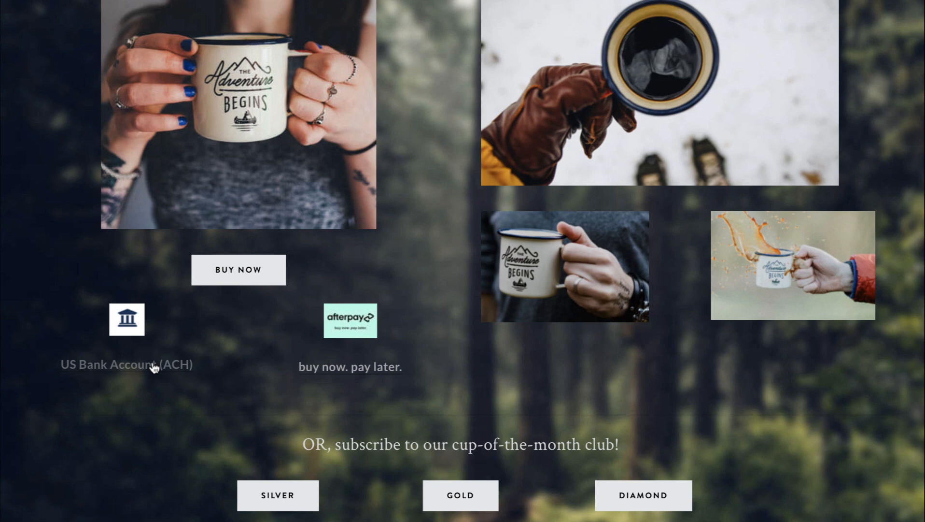
pyautogui.click(128, 320)
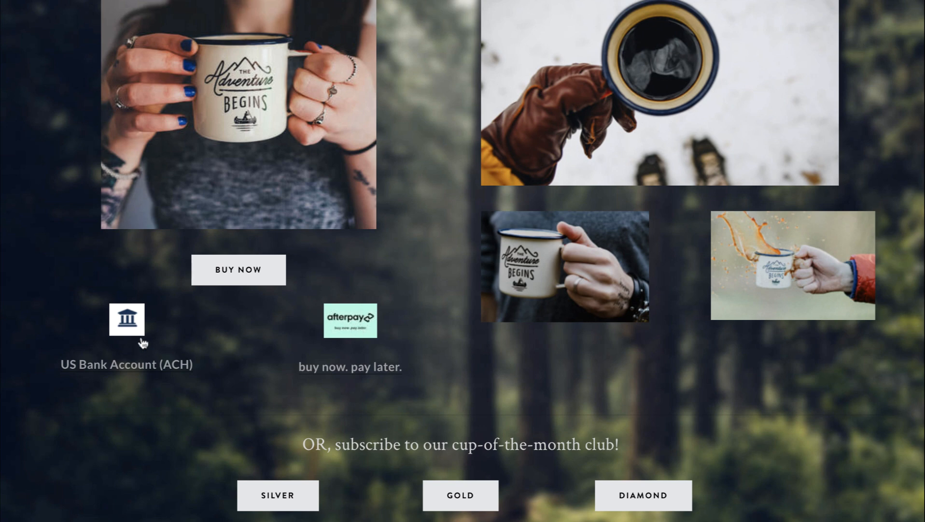
pyautogui.scroll(2, 304, 200)
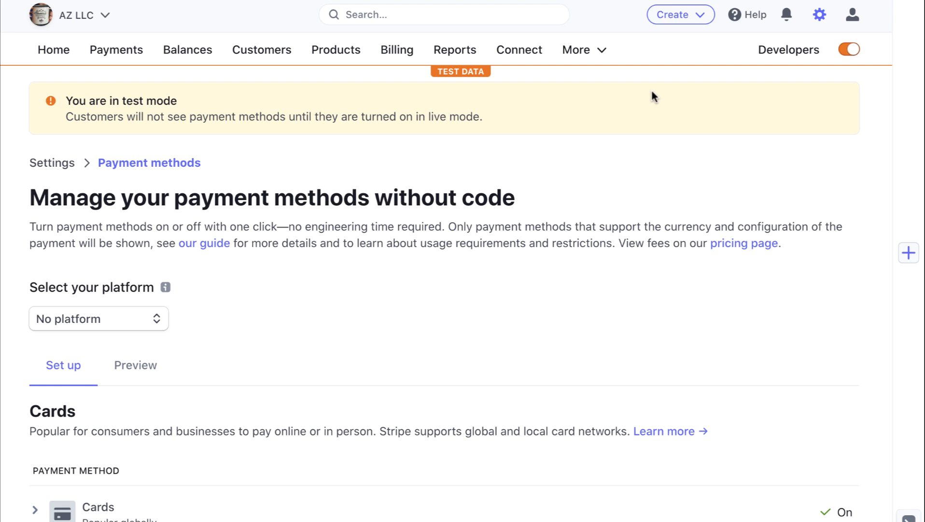
# - Review the Cards payment method details in the Payment methods settings
pyautogui.scroll(-4, 653, 96)
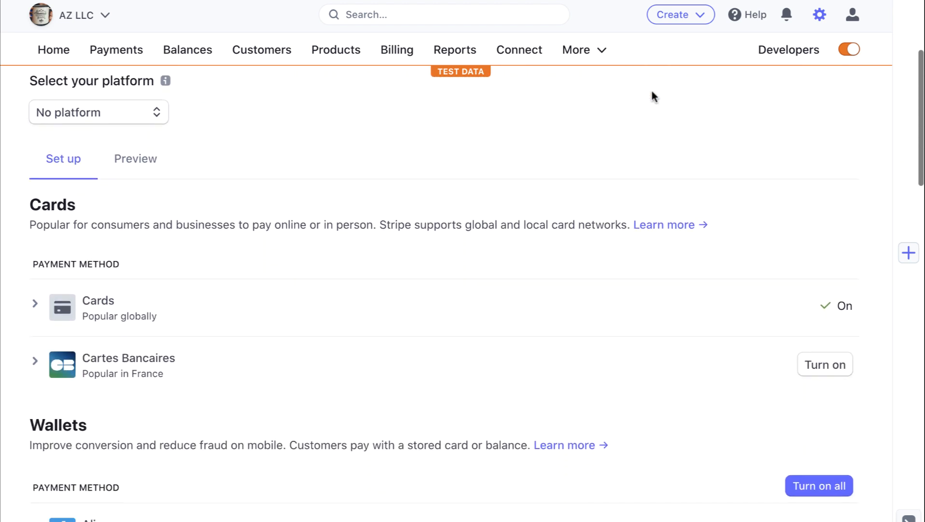
pyautogui.scroll(-1, 652, 94)
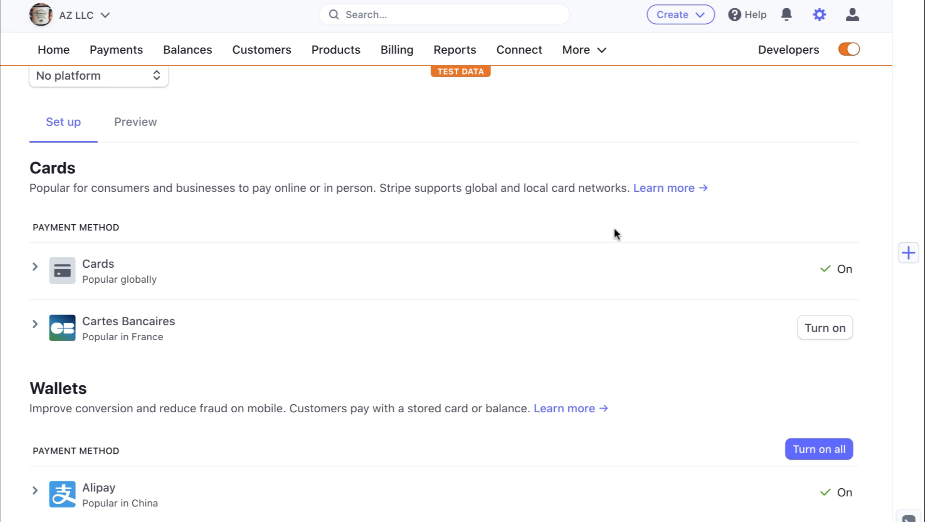
pyautogui.click(548, 282)
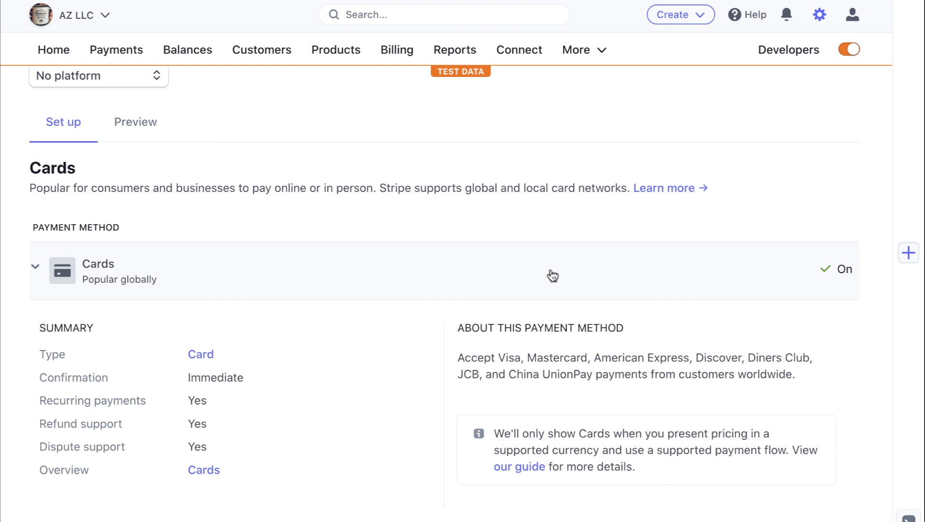
pyautogui.click(554, 269)
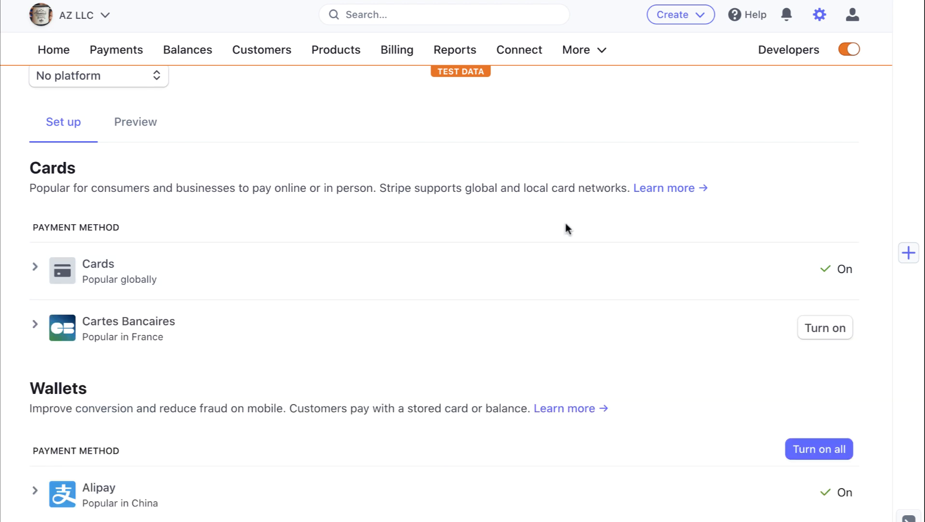
# - Confirm the Bank debits methods, including ACH Direct Debit, are On and open the ACH docs
pyautogui.scroll(-8, 568, 229)
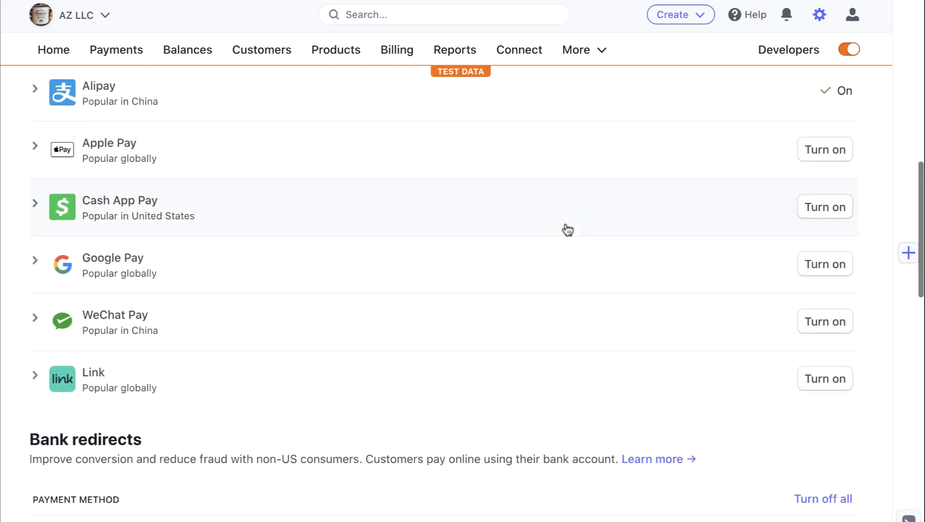
pyautogui.scroll(-18, 568, 229)
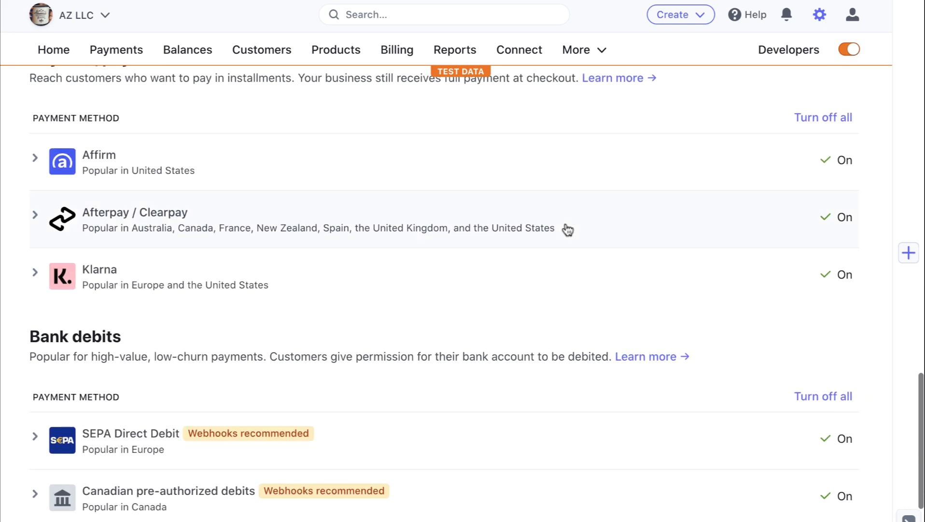
pyautogui.scroll(-3, 568, 229)
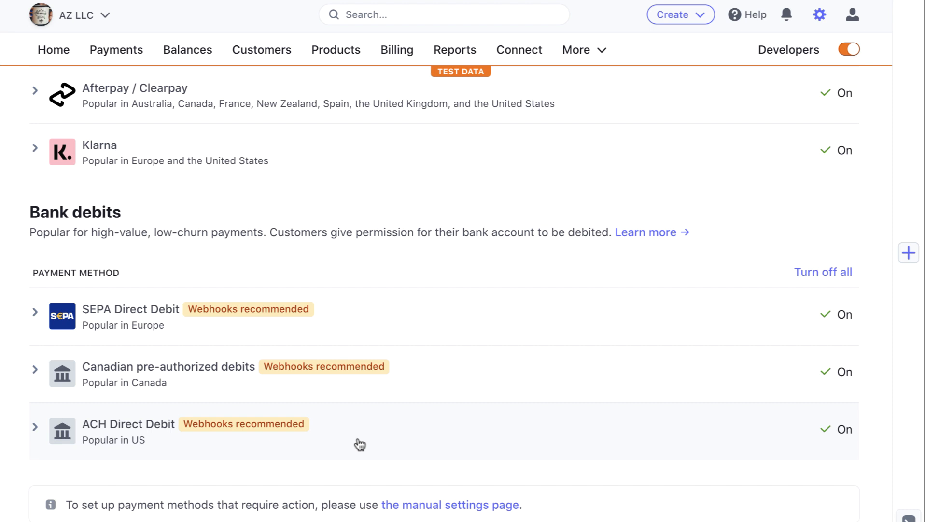
pyautogui.moveTo(300, 428)
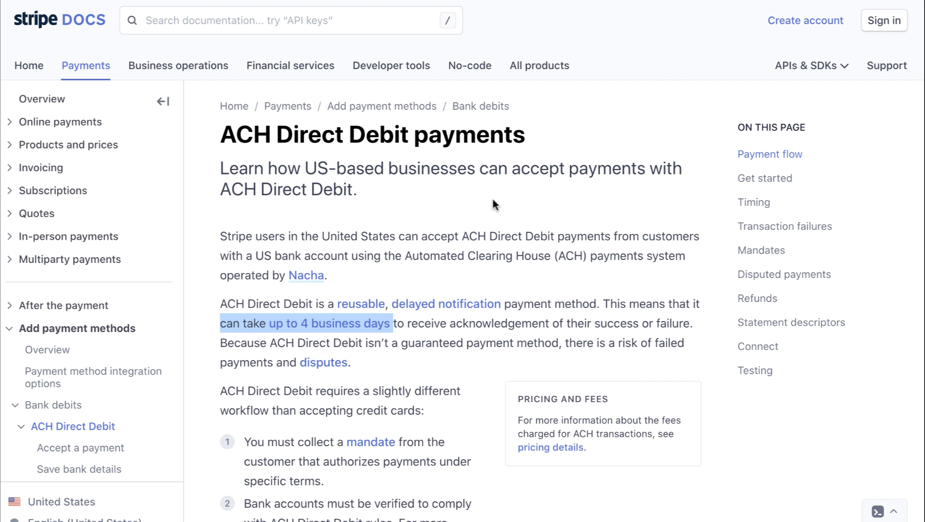
# - Read the ACH Direct Debit docs, highlighting 'ACH Direct Debit' and the up-to-4-business-days timing sentence
pyautogui.click(547, 144)
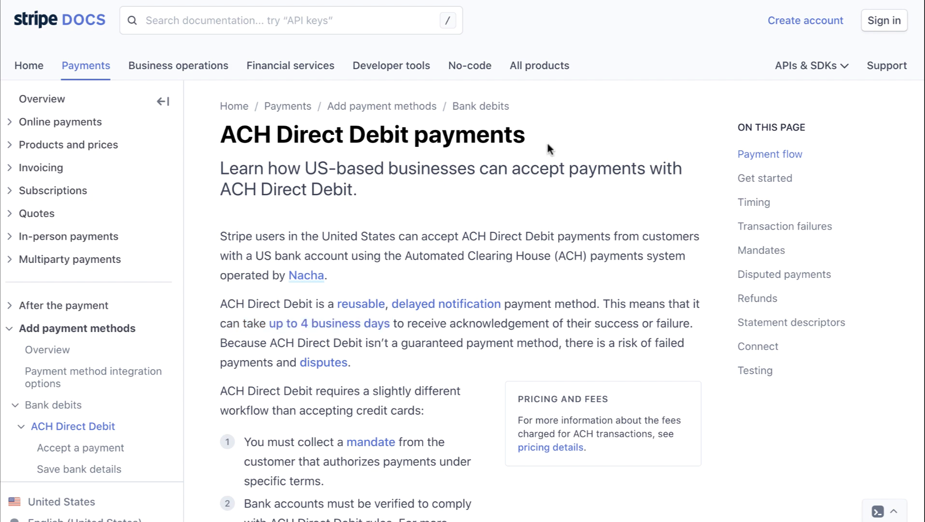
pyautogui.scroll(-2, 231, 316)
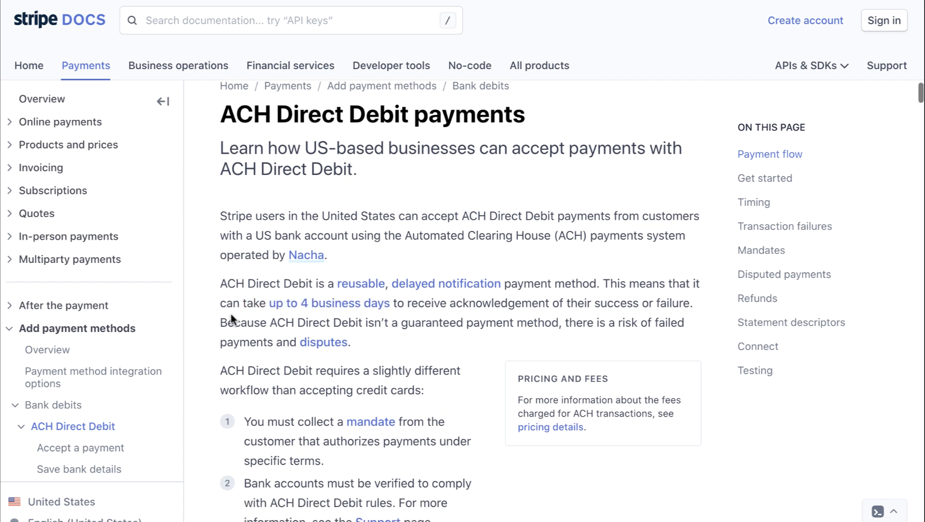
pyautogui.scroll(2, 231, 318)
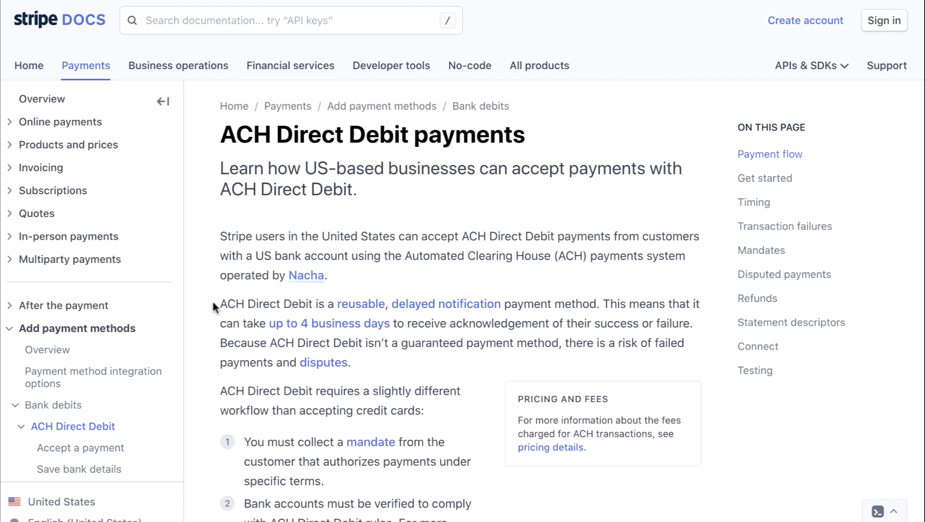
pyautogui.moveTo(221, 304); pyautogui.dragTo(305, 307)
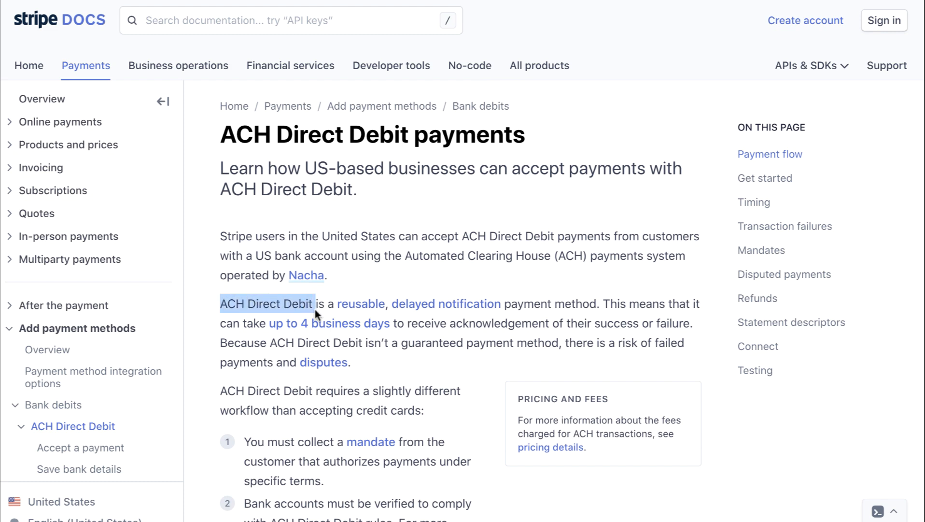
pyautogui.click(316, 311)
pyautogui.moveTo(435, 305)
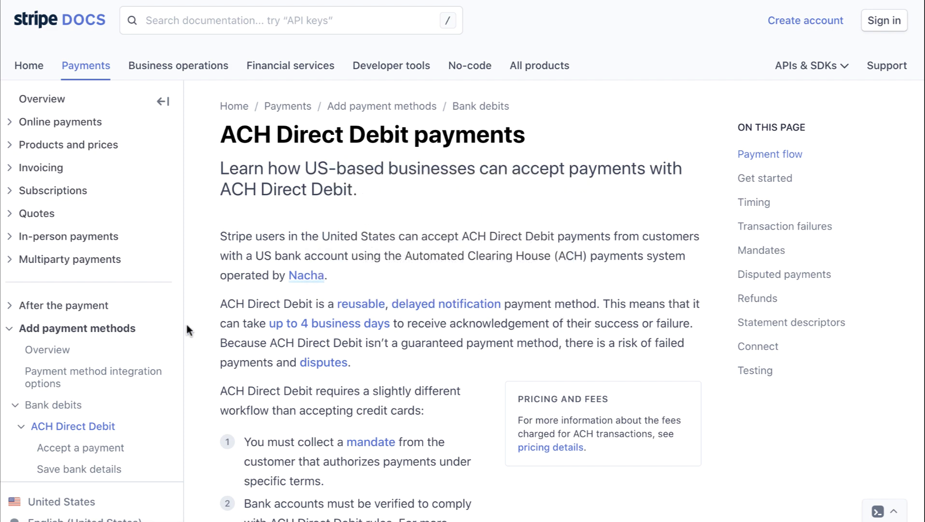
pyautogui.moveTo(212, 326); pyautogui.dragTo(691, 328)
pyautogui.click(690, 328)
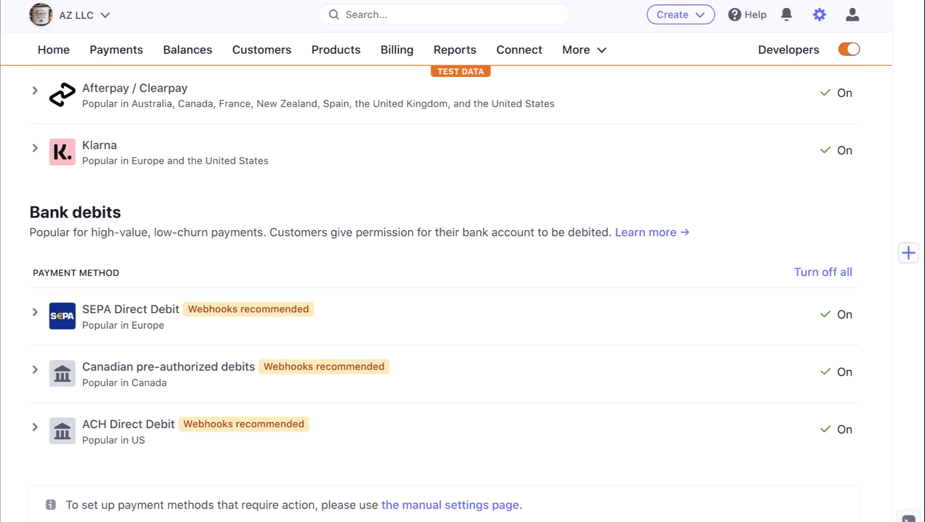
pyautogui.moveTo(309, 425)
# - Search the Dashboard for 'payment methods'
pyautogui.scroll(1, 407, 433)
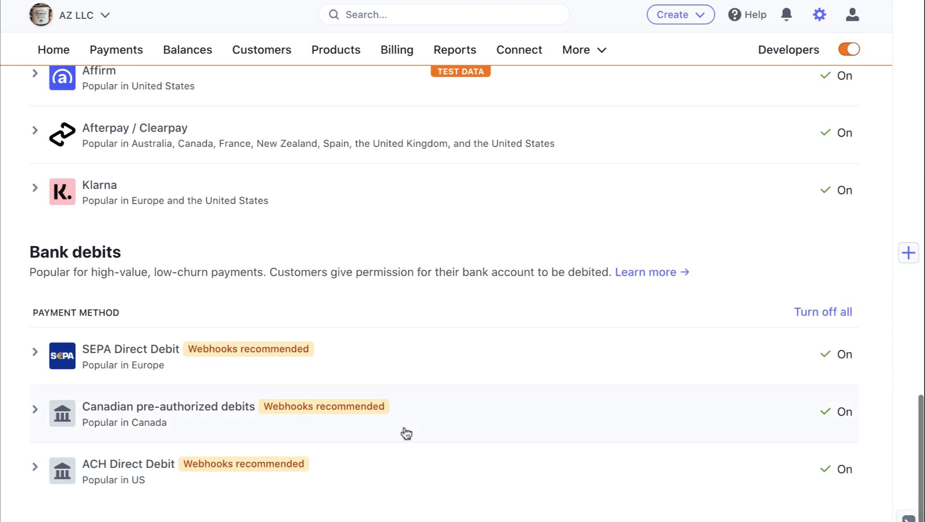
pyautogui.scroll(-1, 406, 434)
pyautogui.scroll(10, 407, 433)
pyautogui.scroll(15, 404, 431)
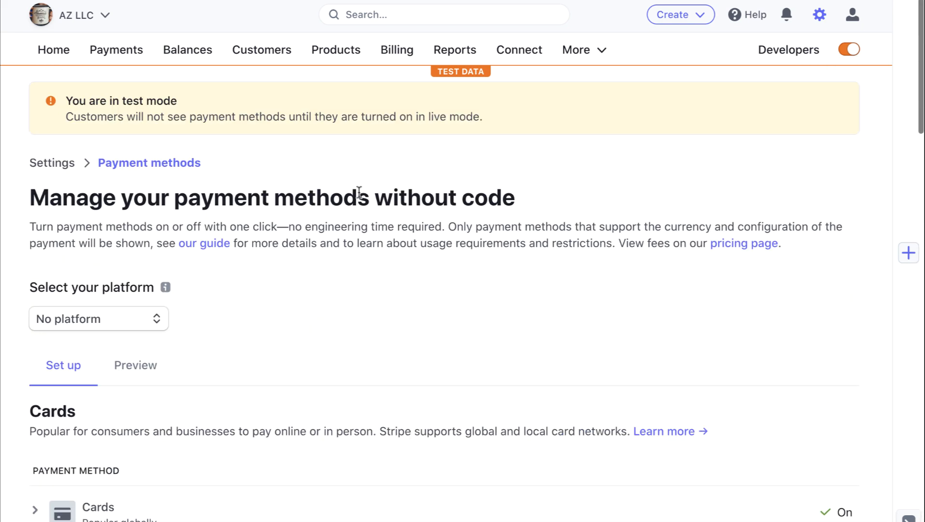
pyautogui.click(397, 19)
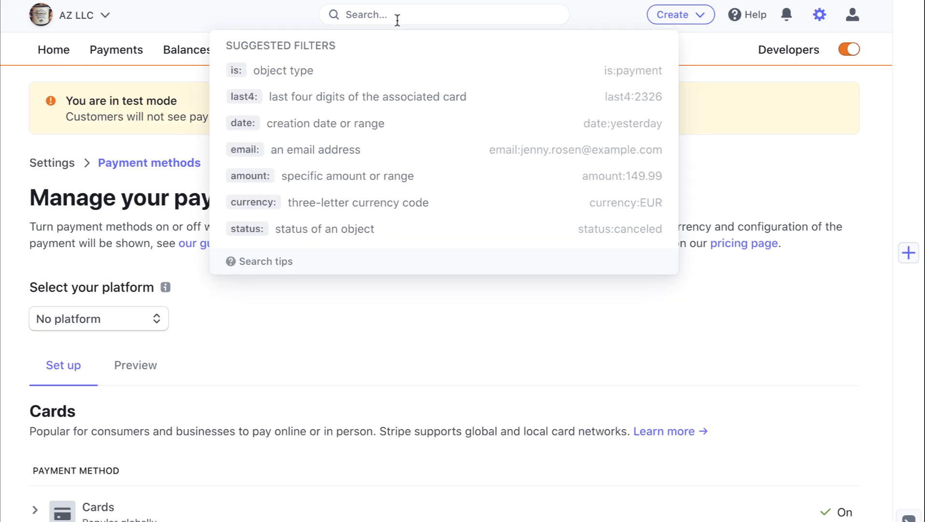
pyautogui.write('pau')
pyautogui.press('BackSpace')
pyautogui.write('y')
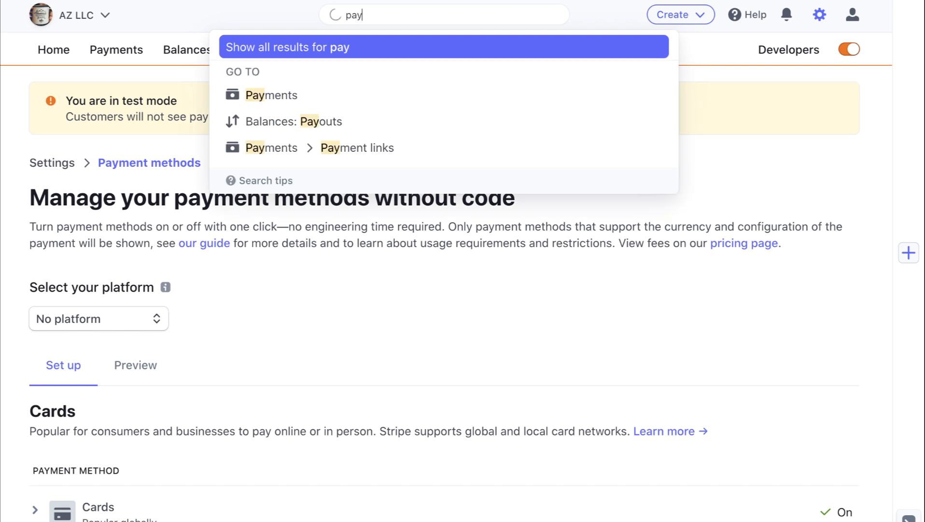
pyautogui.write('ment methods')
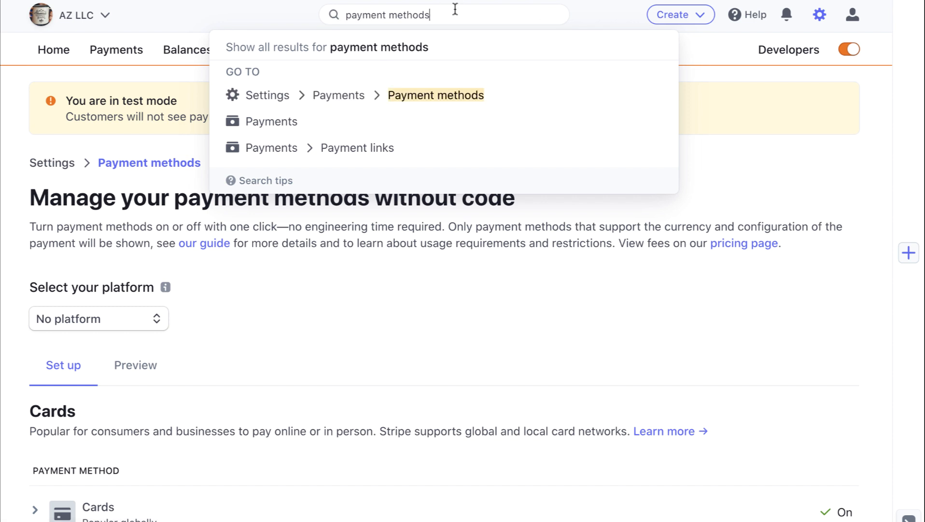
# - Change the search to 'payment links' and go to Payments > Payment links
pyautogui.moveTo(455, 9); pyautogui.dragTo(312, 10)
pyautogui.press('BackSpace')
pyautogui.write('p')
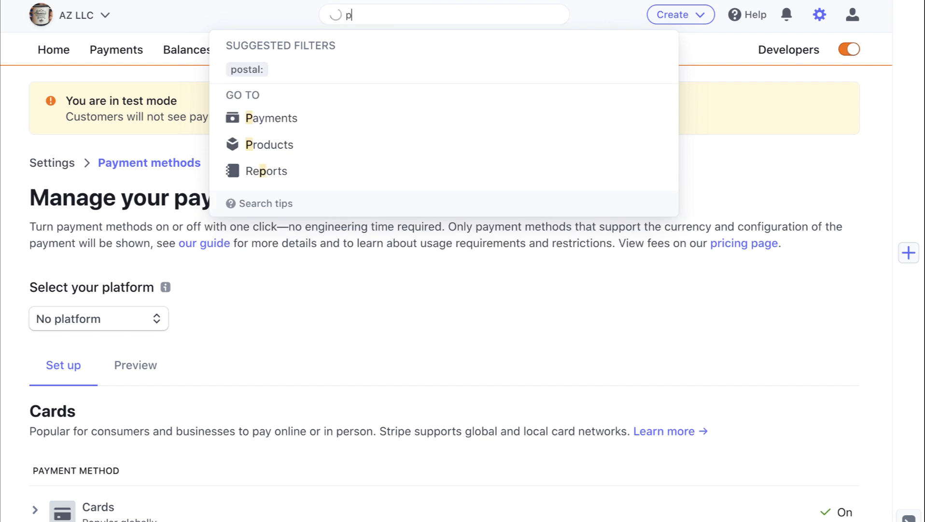
pyautogui.write('ayment links')
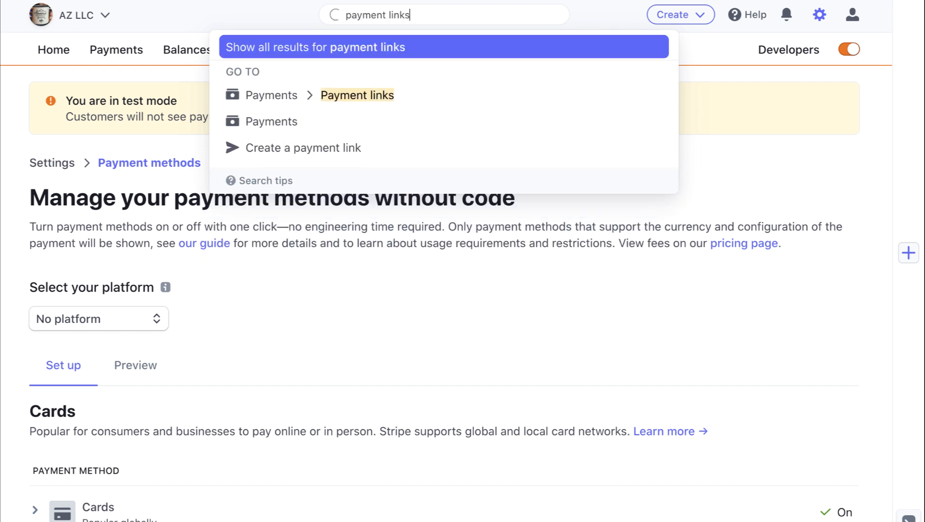
pyautogui.click(306, 97)
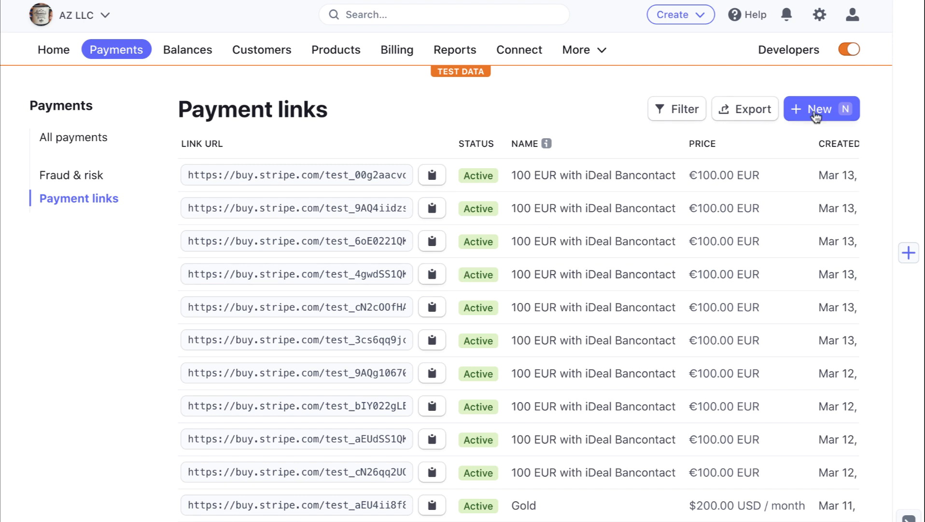
# - Start a new payment link with the One Hundred $100.00 product and preview Alipay and Klarna checkout
pyautogui.click(816, 116)
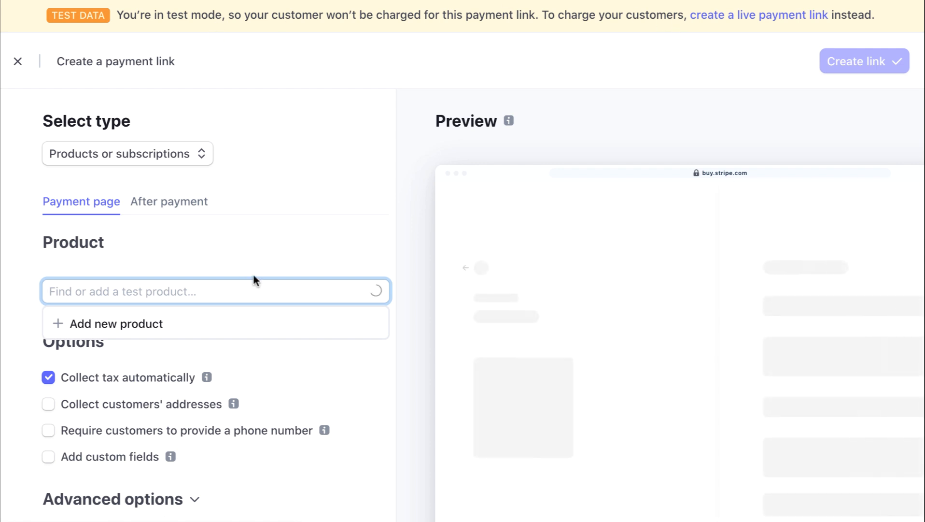
pyautogui.write('one hundred')
pyautogui.click(178, 374)
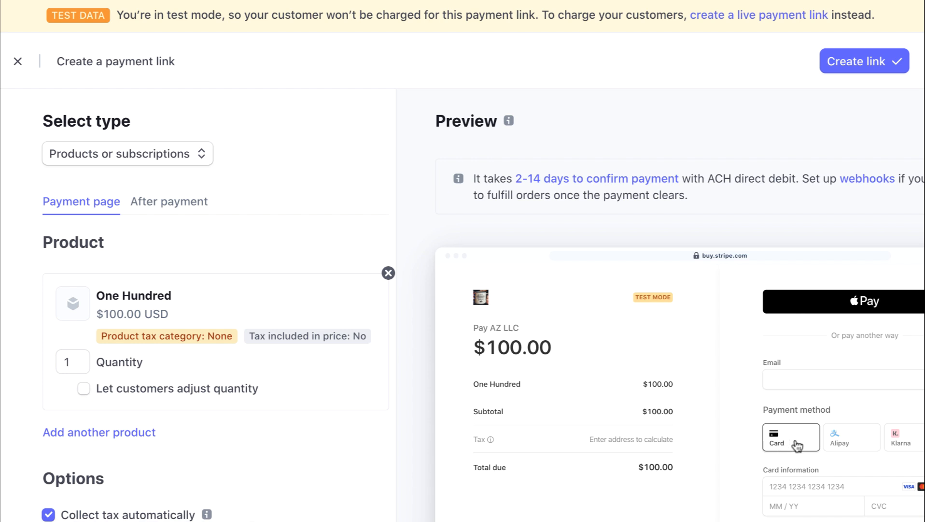
pyautogui.click(835, 450)
pyautogui.click(892, 449)
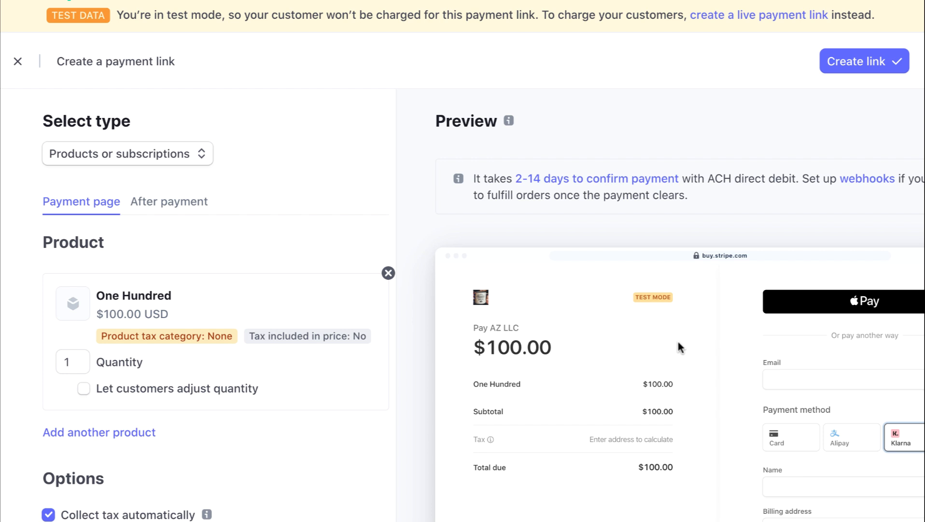
# - Review the After payment confirmation and Payment page options, then close the payment link form
pyautogui.click(184, 209)
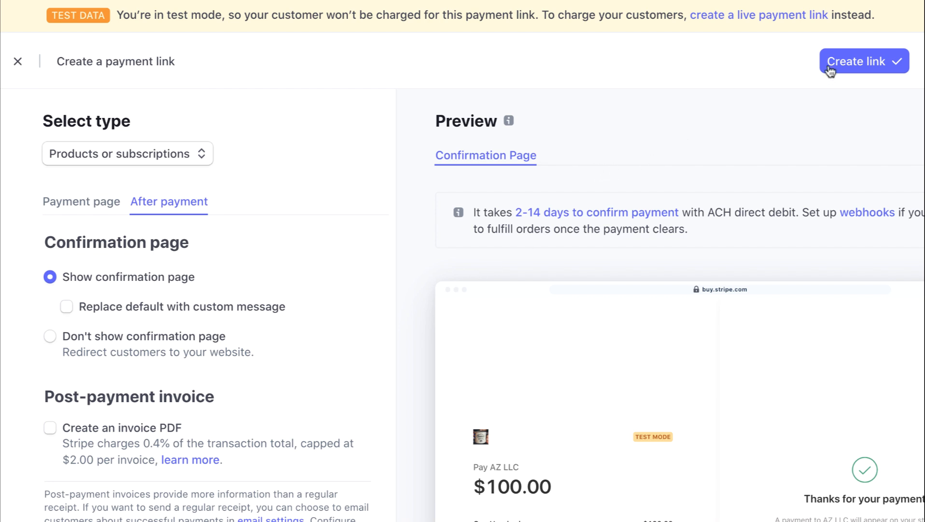
pyautogui.click(83, 198)
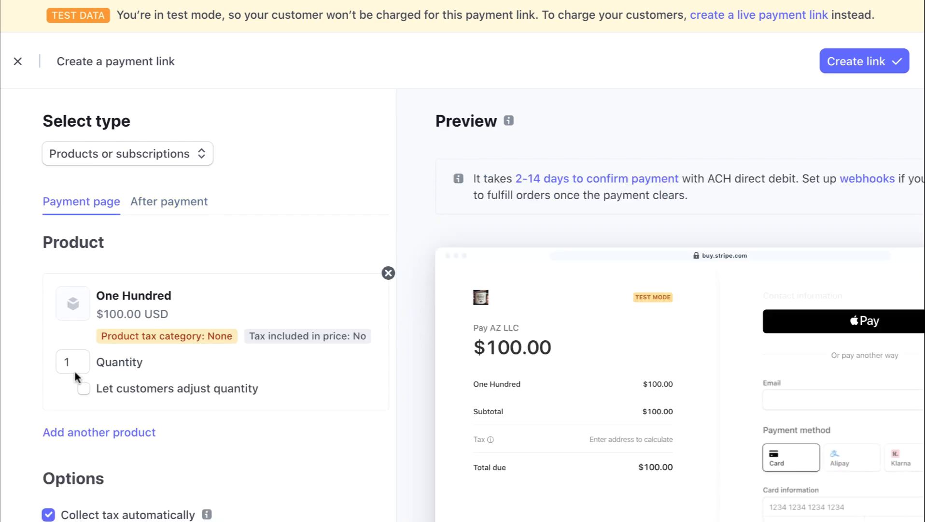
pyautogui.scroll(-5, 266, 345)
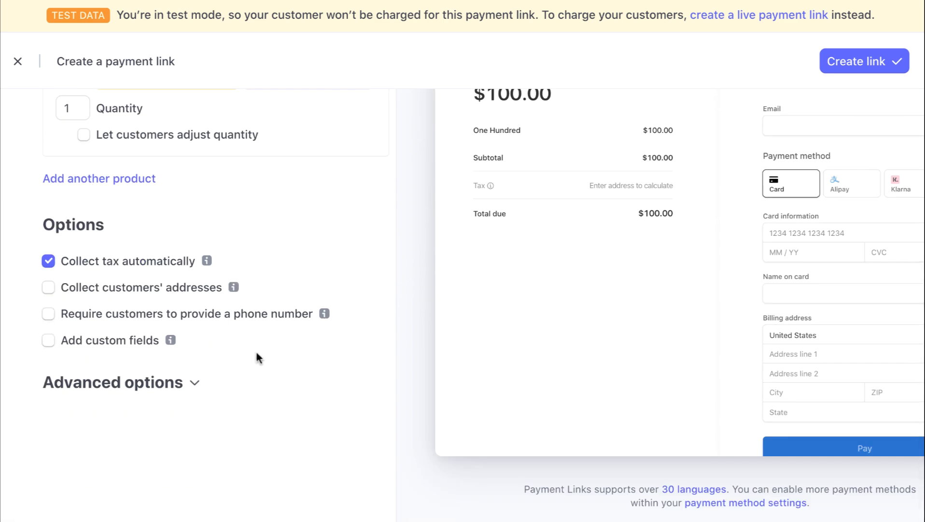
pyautogui.scroll(5, 257, 350)
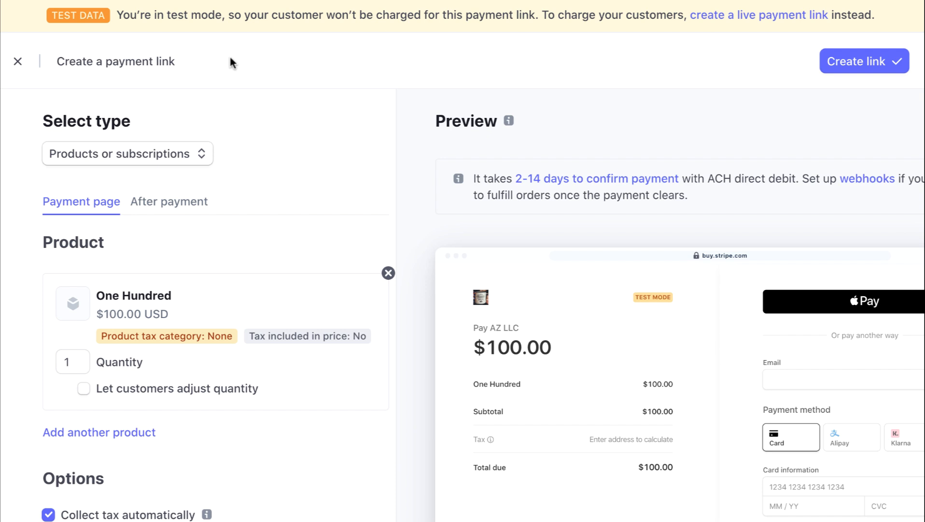
pyautogui.click(18, 62)
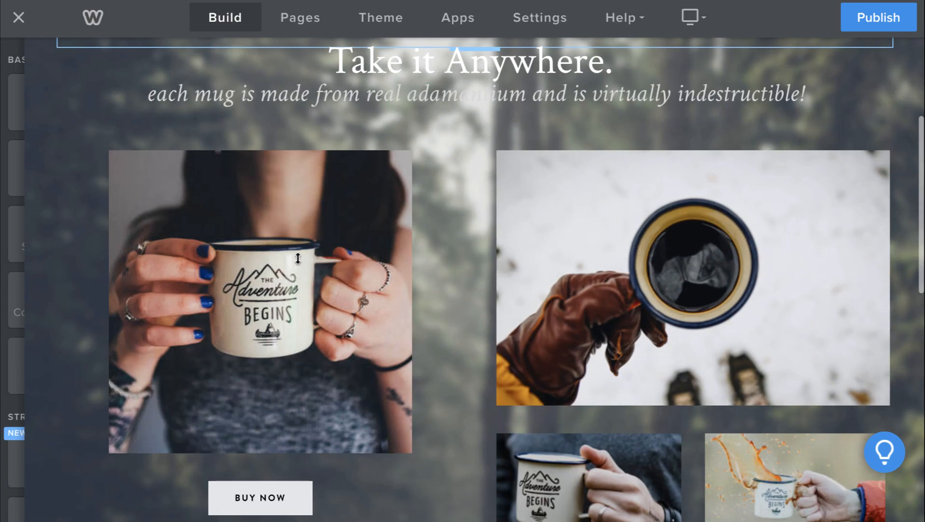
pyautogui.scroll(-1, 298, 258)
# - Add a new Button element beneath the ACH and pay-later row
pyautogui.scroll(-5, 298, 258)
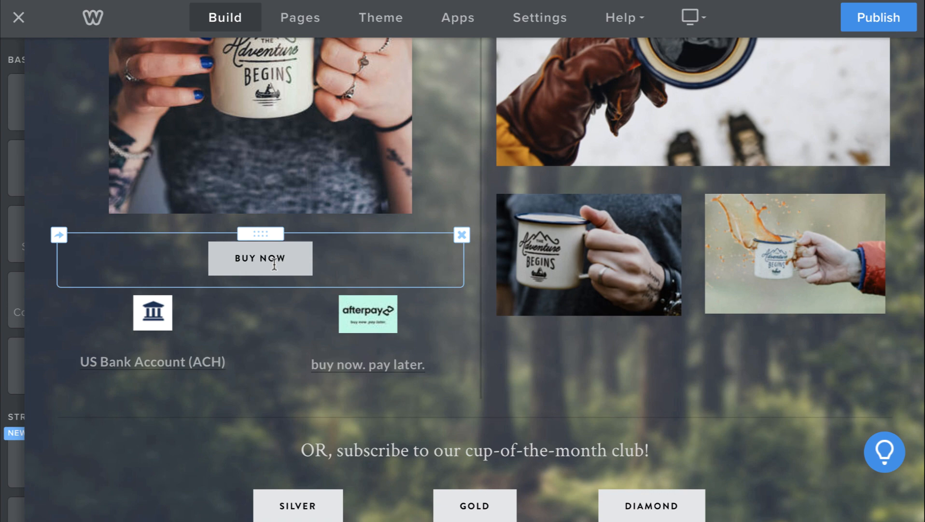
pyautogui.click(274, 265)
pyautogui.moveTo(20, 184)
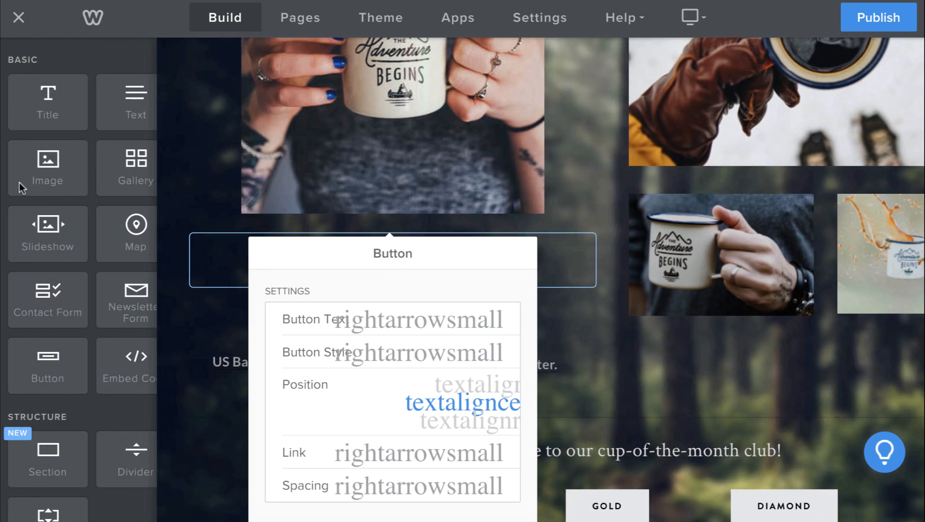
pyautogui.moveTo(43, 377); pyautogui.dragTo(255, 407)
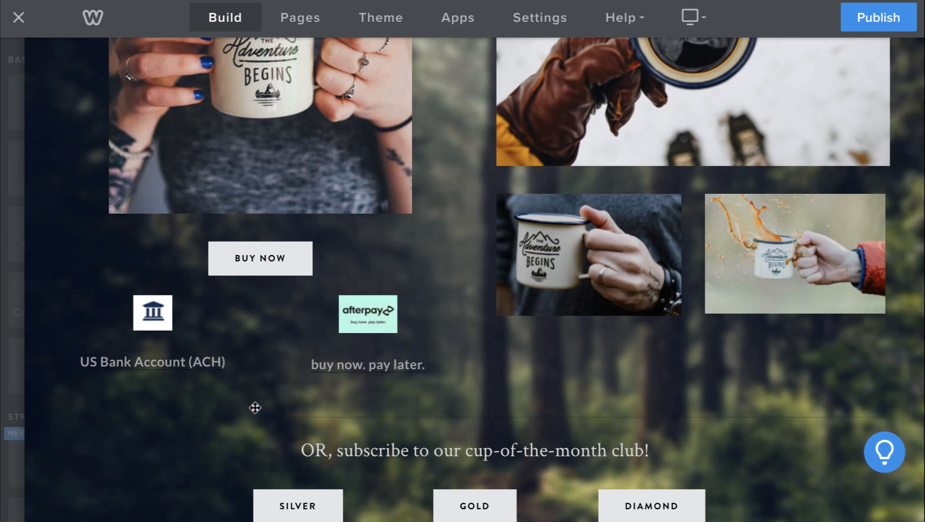
# - Link the new button to the pasted Stripe test payment URL, then delete it
pyautogui.click(160, 402)
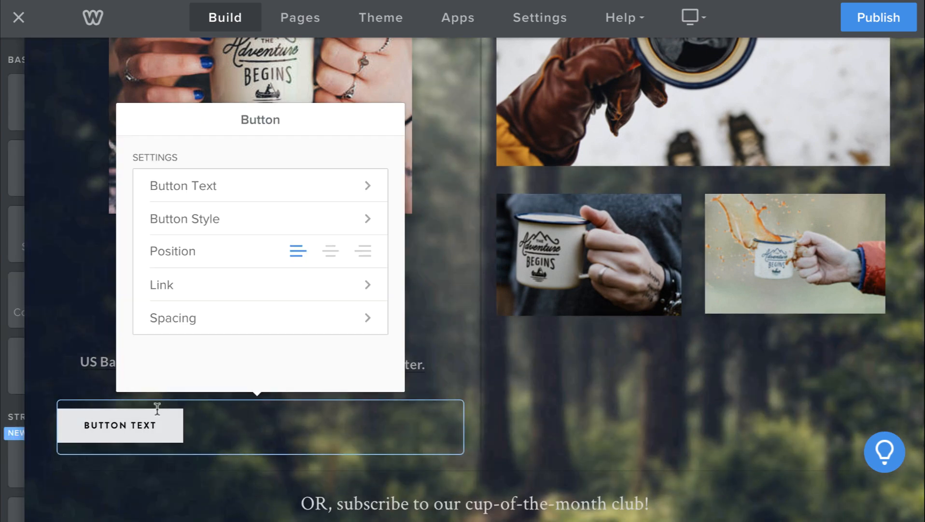
pyautogui.click(210, 296)
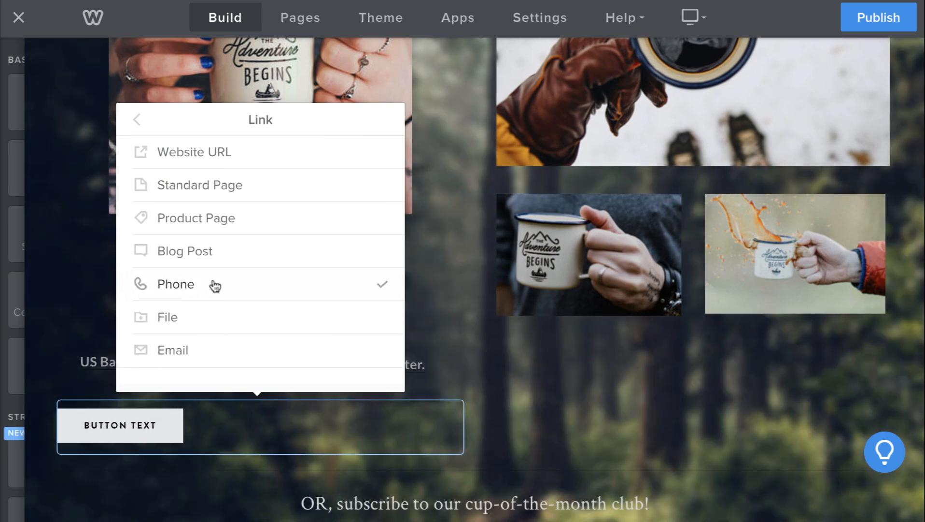
pyautogui.click(247, 164)
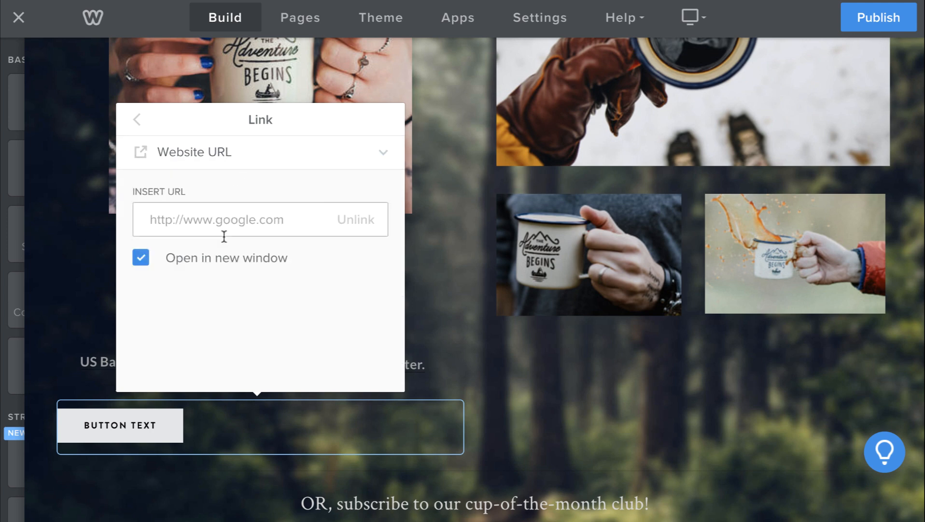
pyautogui.click(224, 219)
pyautogui.hotkey('ctrl', 'v')
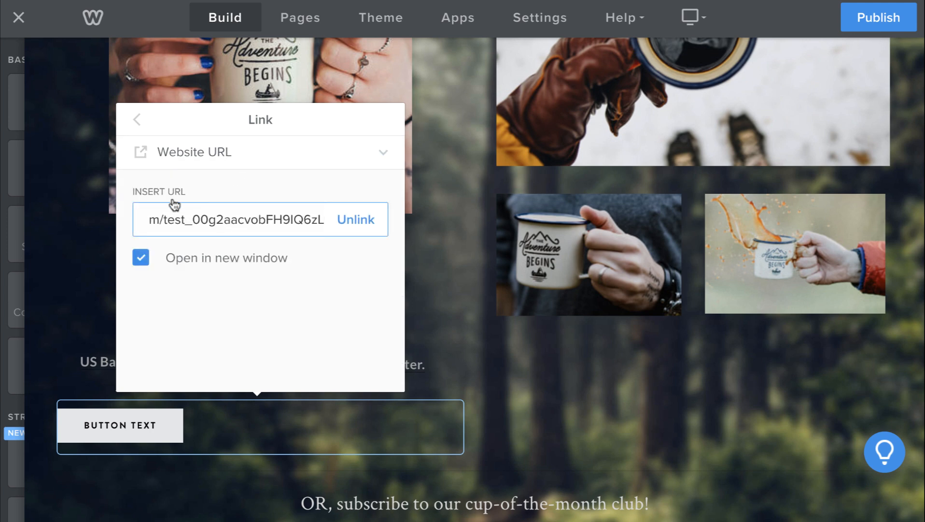
pyautogui.click(85, 285)
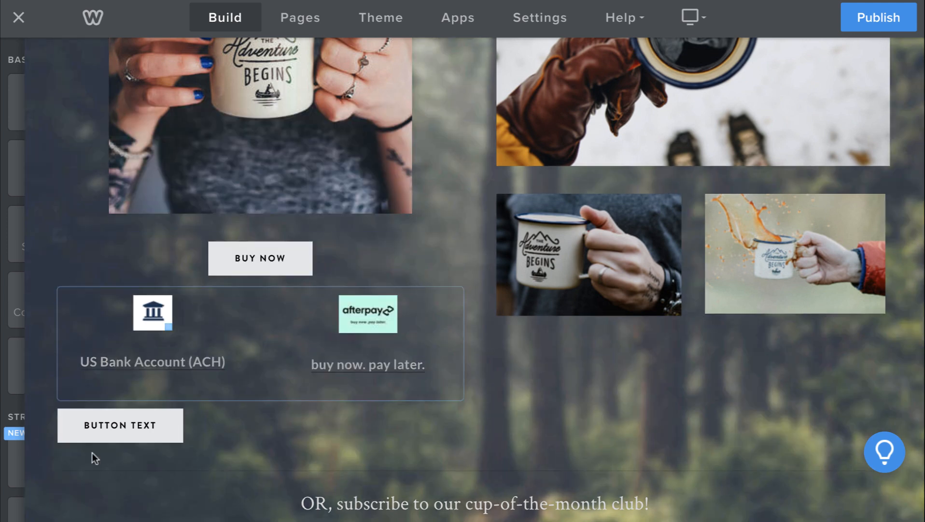
pyautogui.click(459, 403)
# - Confirm deleting the extra button and view the live store's Adamantium Cup $100.00 page
pyautogui.click(428, 360)
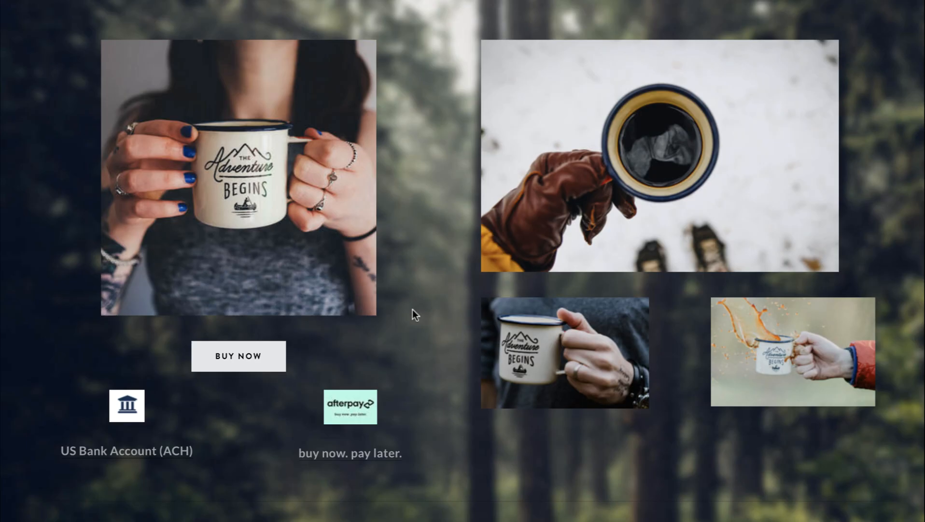
pyautogui.scroll(5, 413, 309)
pyautogui.scroll(-7, 413, 309)
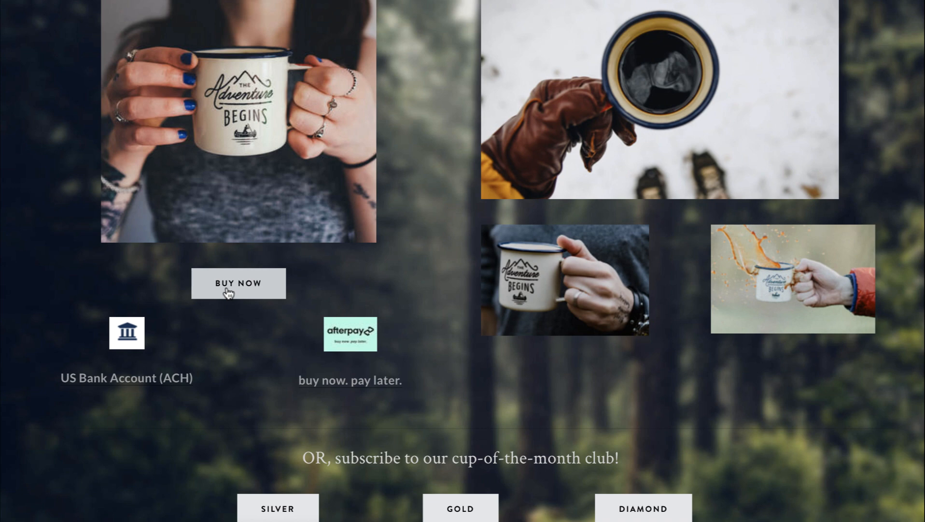
pyautogui.scroll(2, 228, 292)
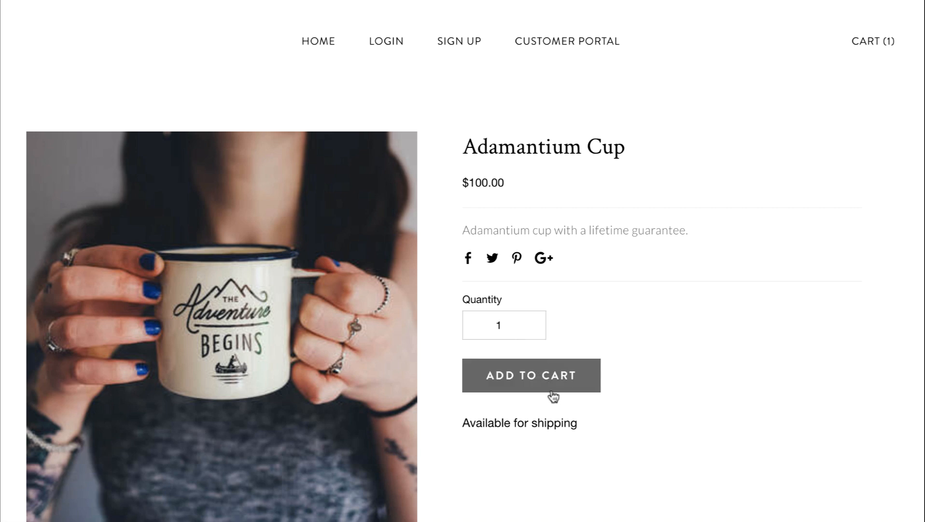
# - Add the Adamantium Cup to the cart and set the cart quantity to 1
pyautogui.click(561, 372)
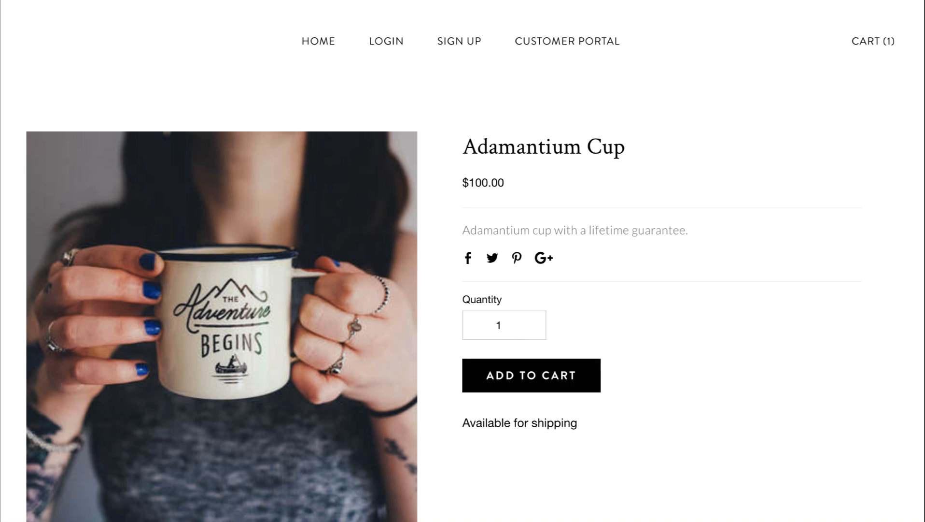
pyautogui.click(861, 153)
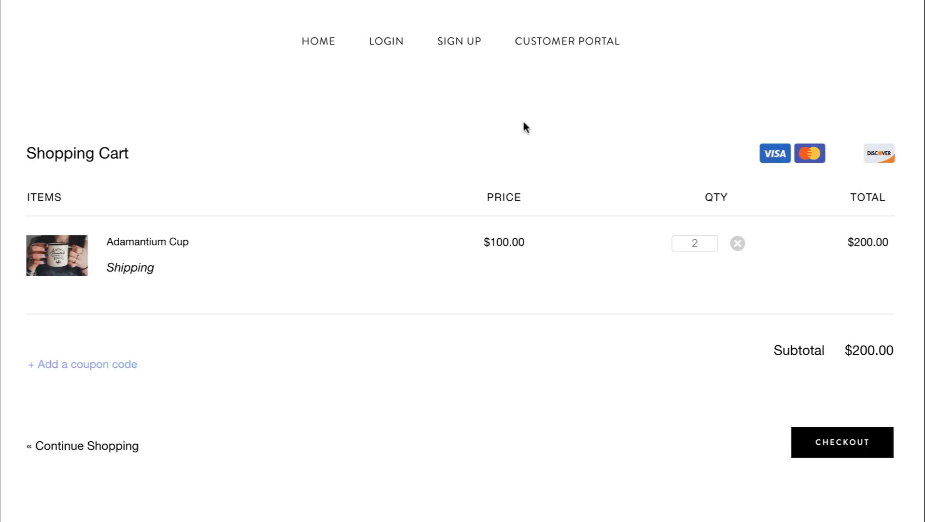
pyautogui.click(702, 244)
pyautogui.press('BackSpace')
pyautogui.write('1')
pyautogui.click(633, 302)
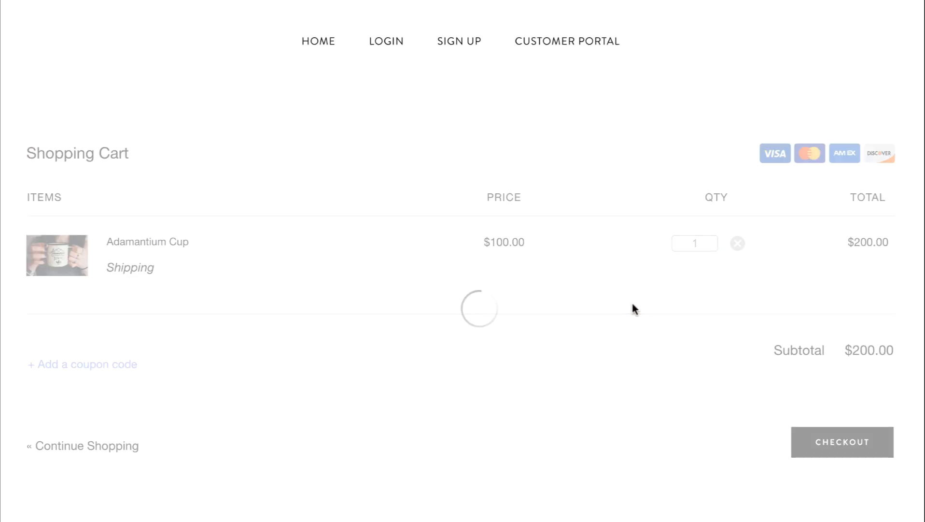
# - Check out with $1.00 shipping through to the Payment Information step ($101.00 total)
pyautogui.click(826, 447)
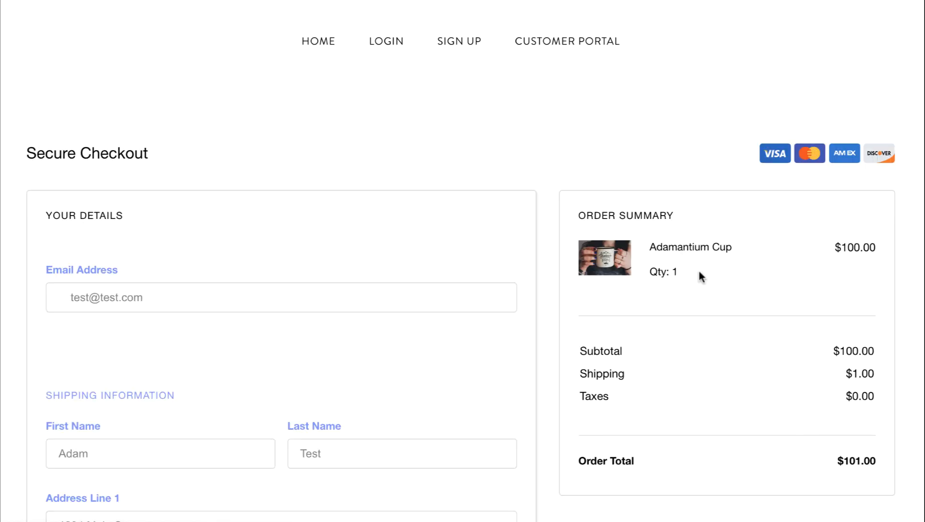
pyautogui.scroll(-10, 391, 293)
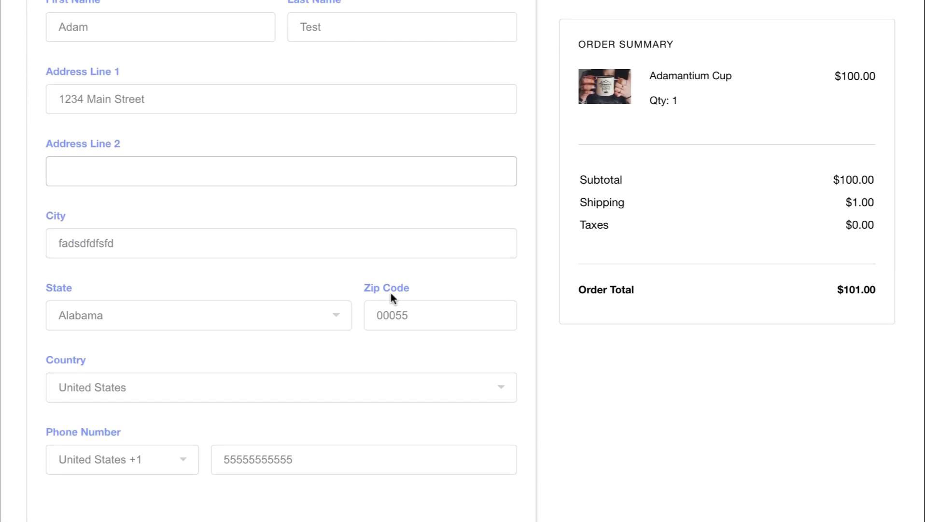
pyautogui.scroll(-5, 390, 293)
pyautogui.click(488, 196)
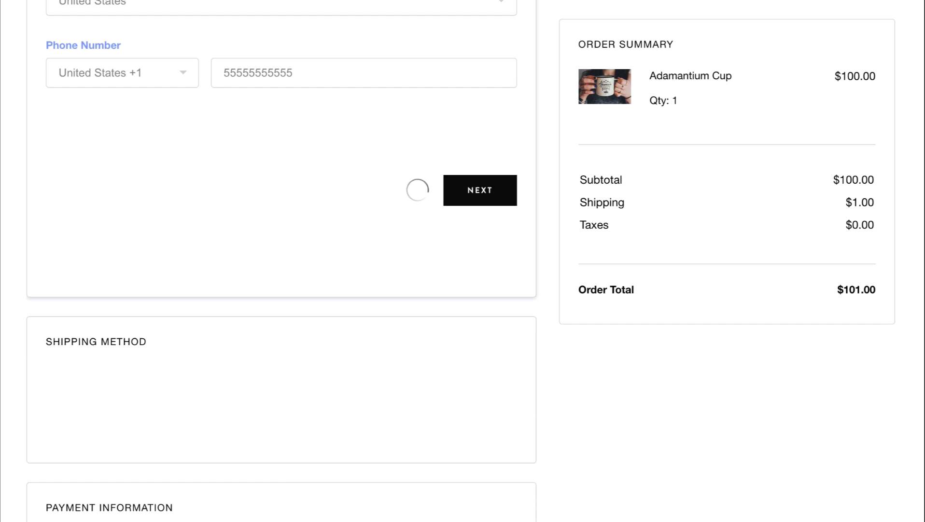
pyautogui.click(478, 303)
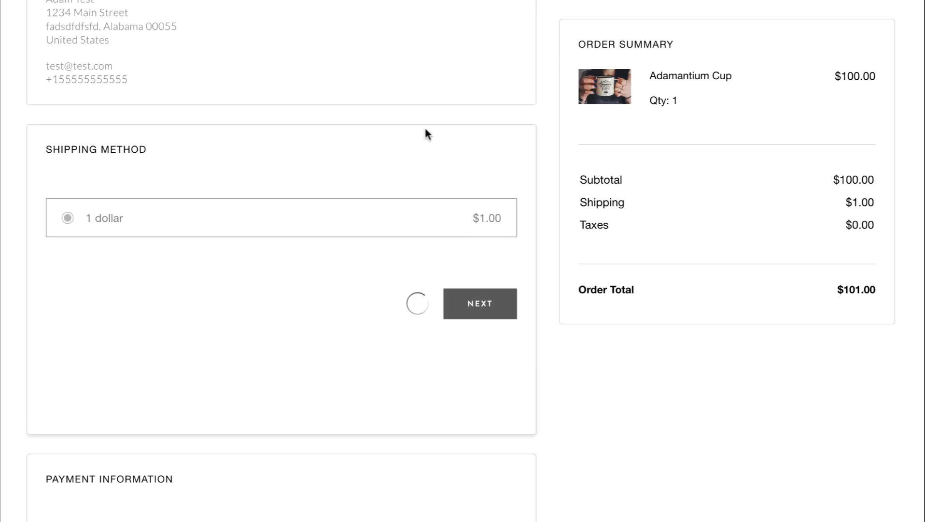
pyautogui.scroll(2, 389, 217)
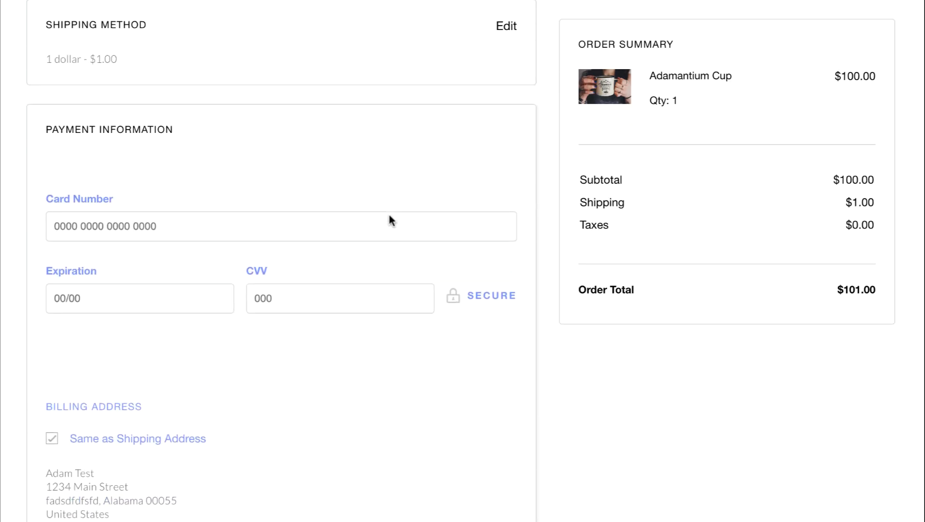
pyautogui.click(189, 227)
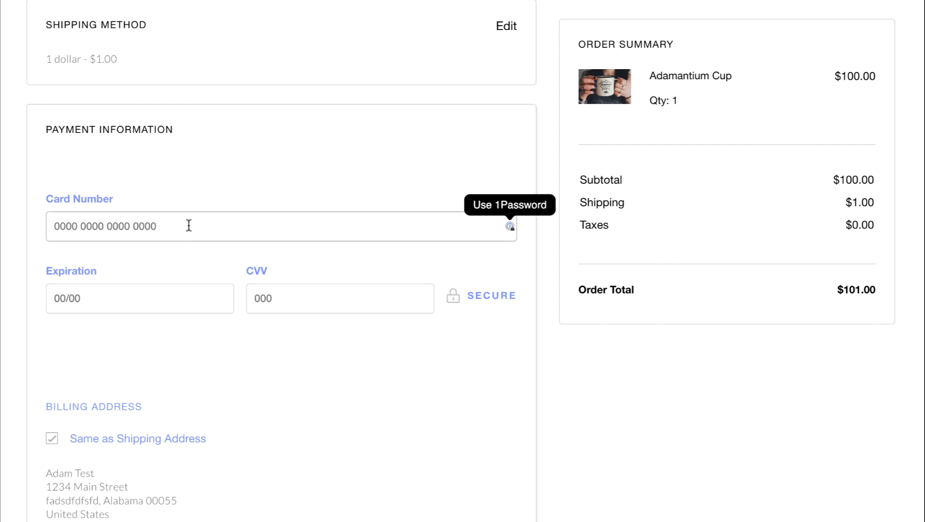
pyautogui.click(282, 367)
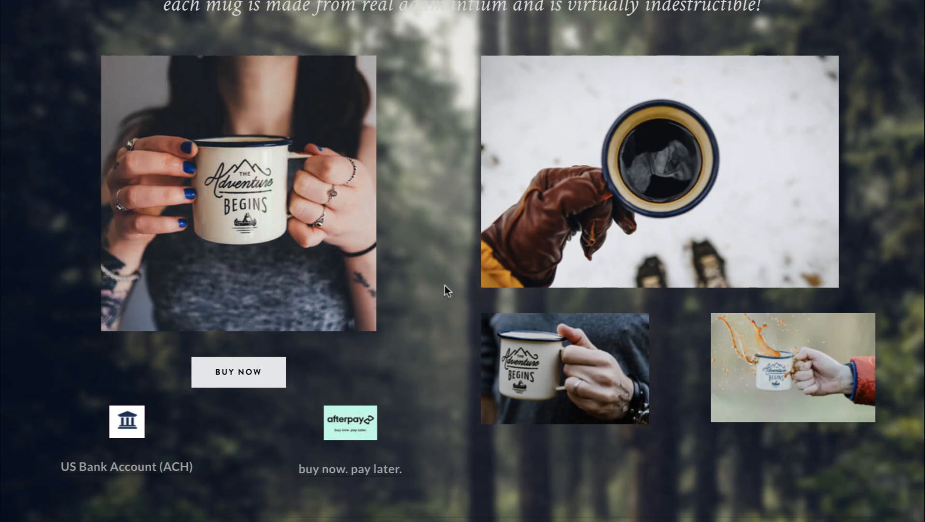
# - Scroll the mug store page to the US Bank Account (ACH) link for its $100.00 test checkout
pyautogui.scroll(-2, 242, 389)
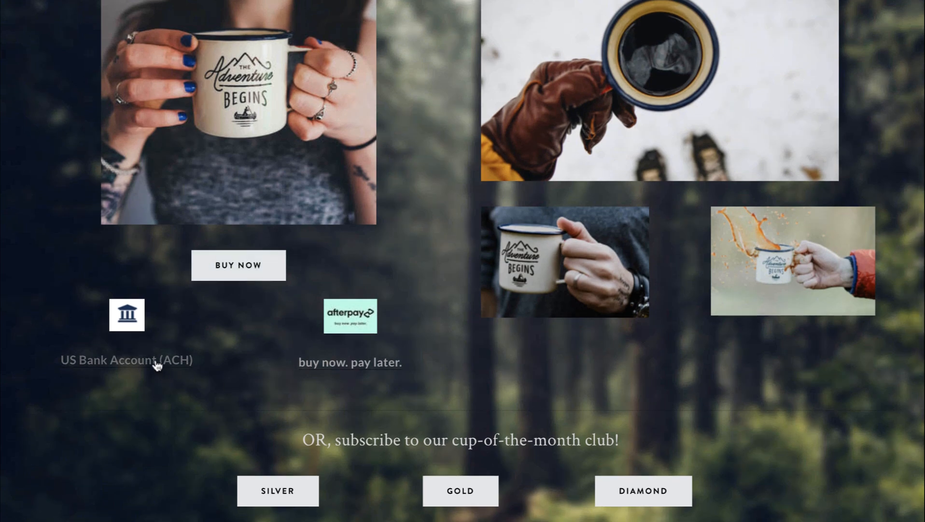
pyautogui.scroll(2, 216, 354)
pyautogui.scroll(-3, 248, 264)
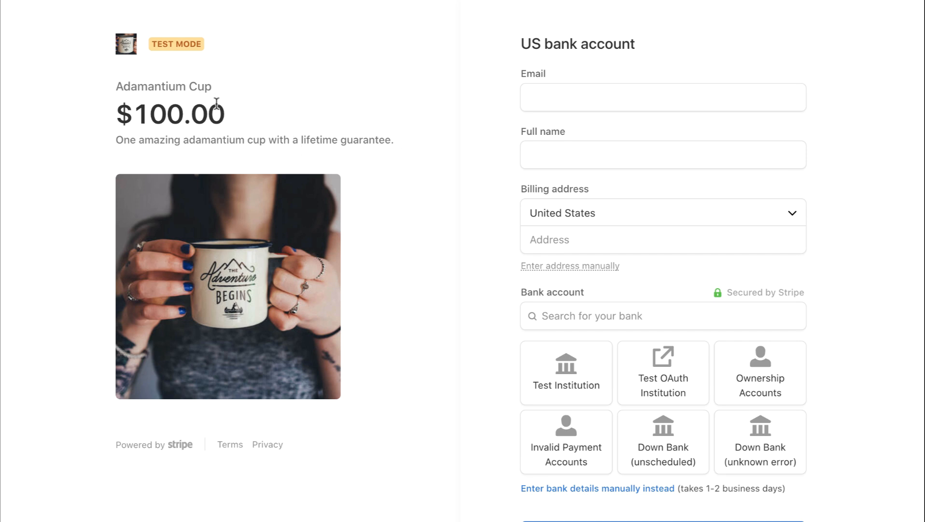
# - Enter the customer's email address and full name in the checkout form
pyautogui.click(569, 88)
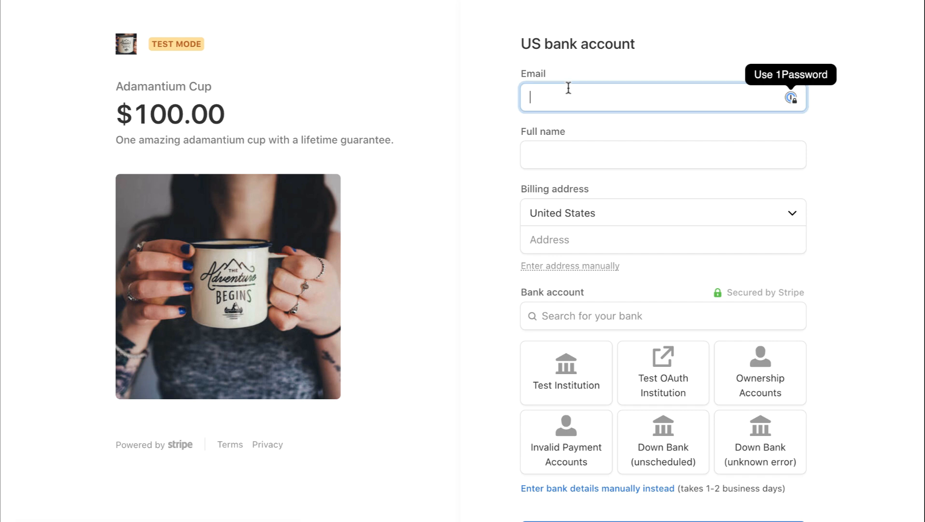
pyautogui.write('info@')
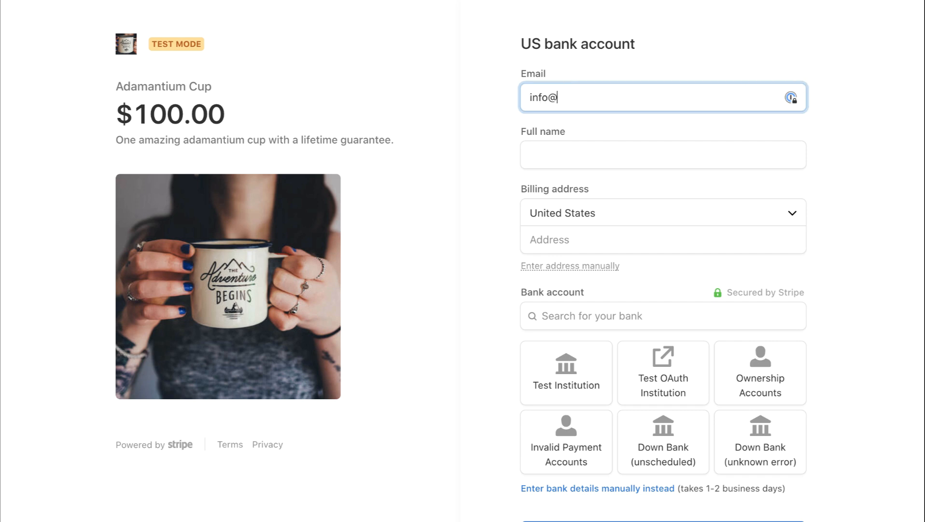
pyautogui.write('tester.com')
pyautogui.press('Tab')
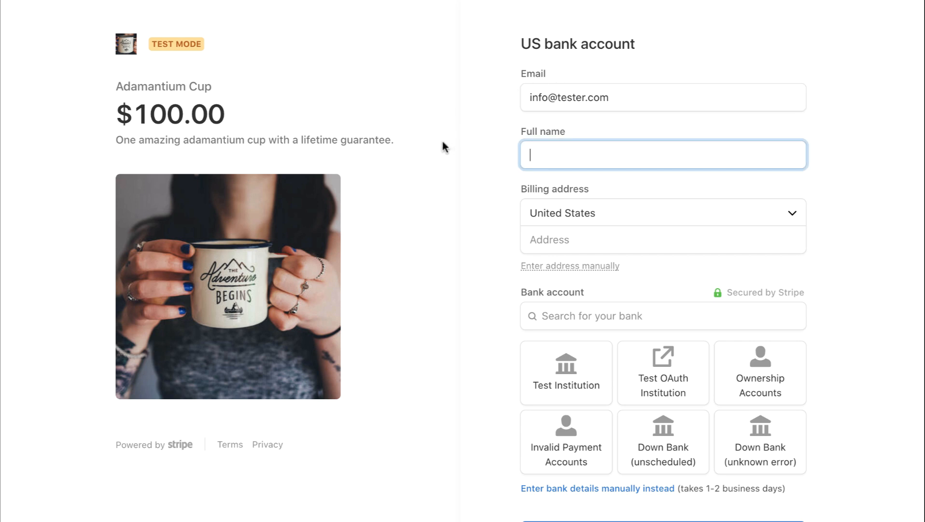
pyautogui.write('Info Tester')
# - Fill the billing address from the suggestion for 12345 and pick Test Institution as the bank
pyautogui.click(555, 241)
pyautogui.write('12345')
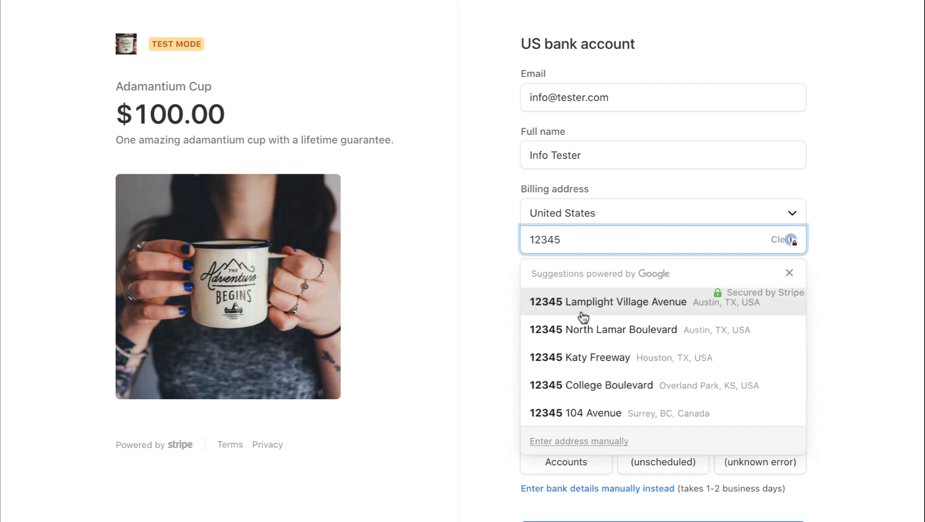
pyautogui.click(589, 329)
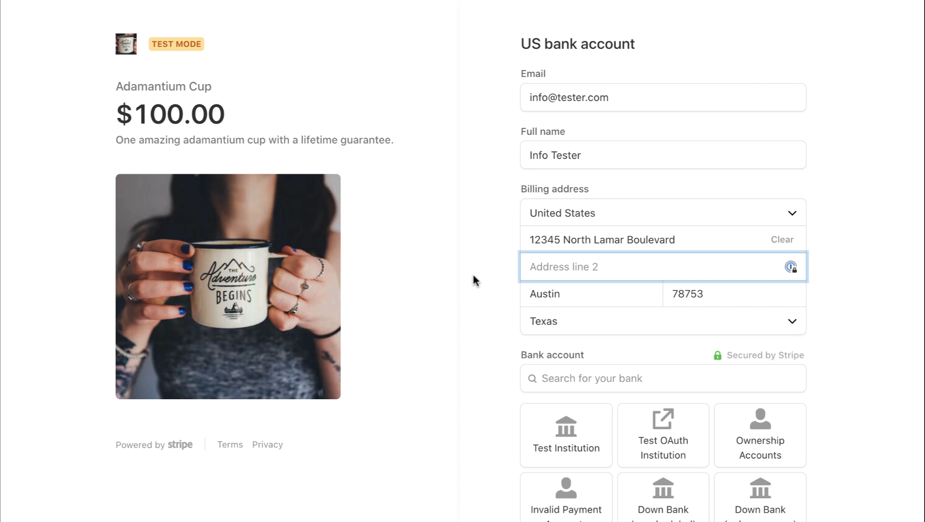
pyautogui.click(574, 446)
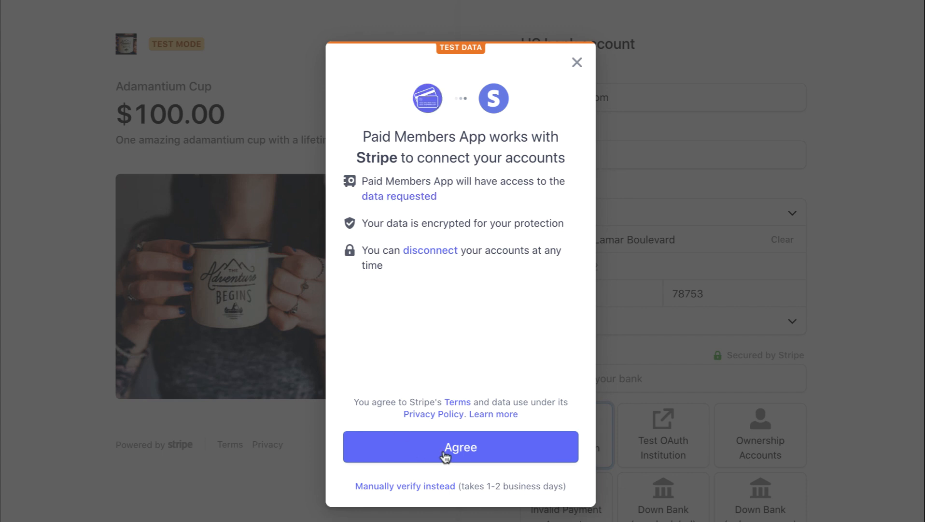
# - Agree to connect, link the Success test account, and submit the $100.00 payment
pyautogui.click(462, 448)
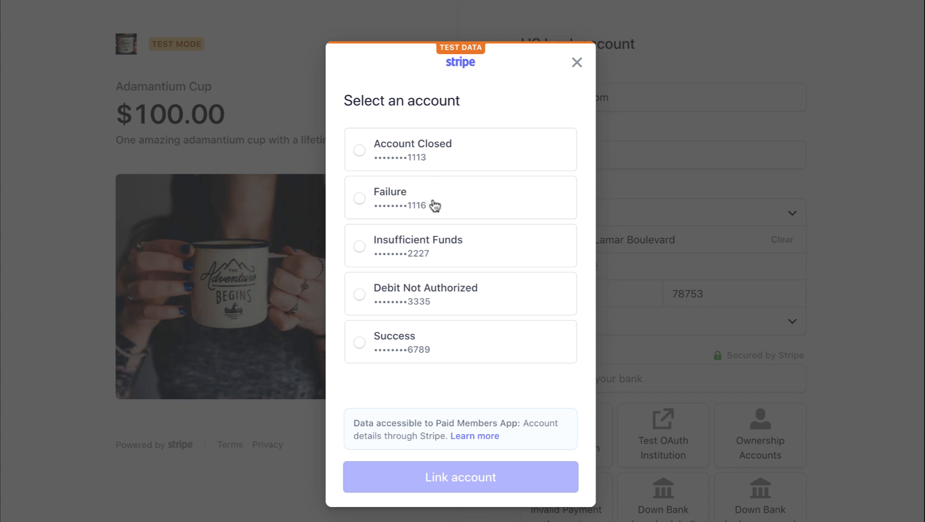
pyautogui.click(375, 346)
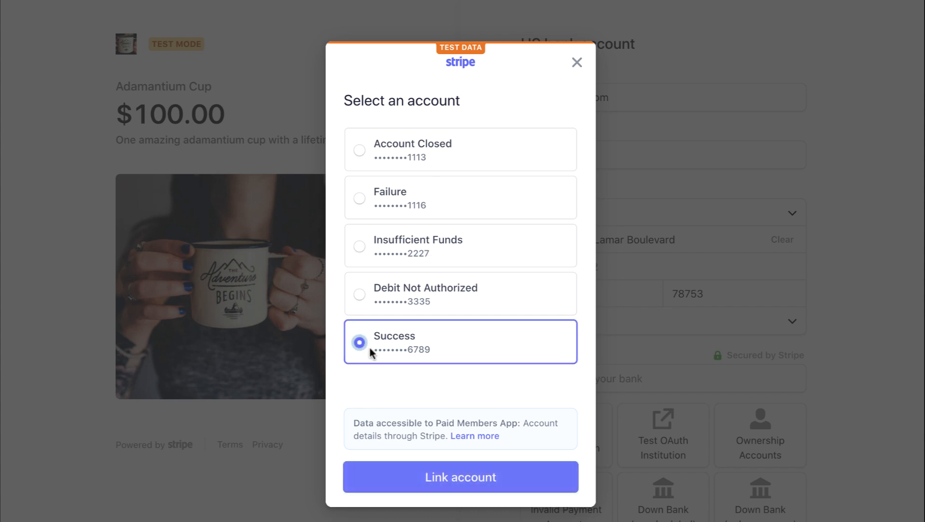
pyautogui.click(448, 474)
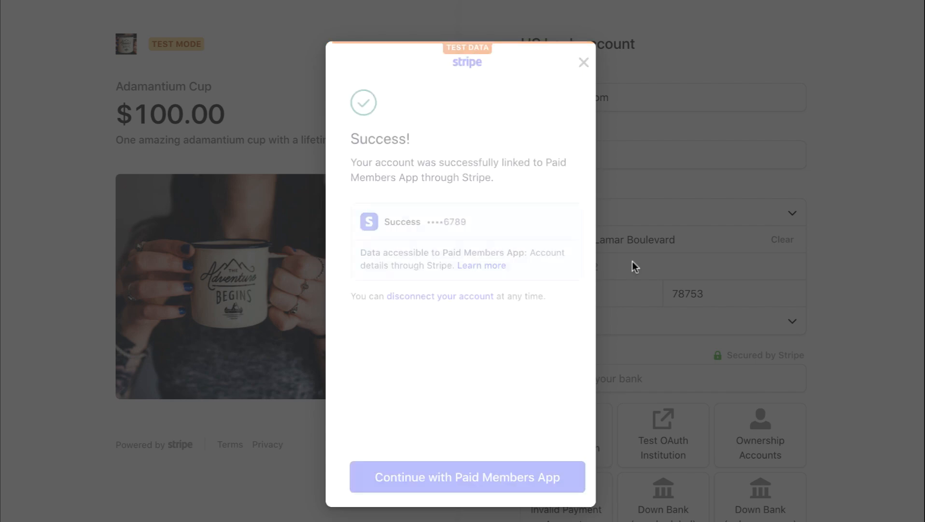
pyautogui.click(485, 478)
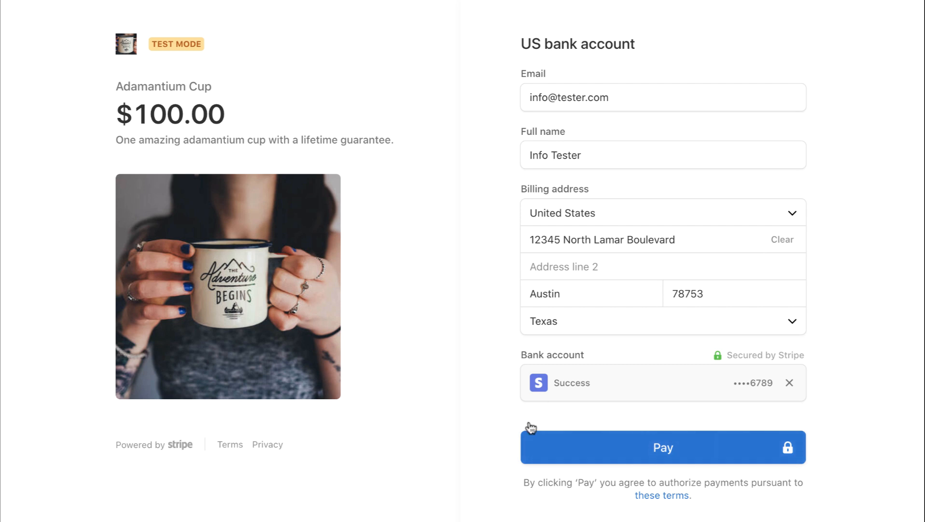
pyautogui.click(650, 460)
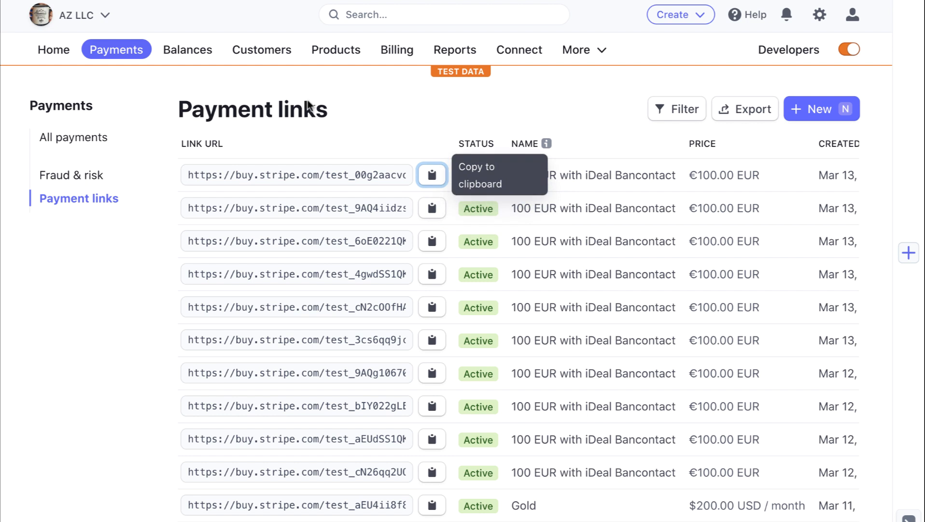
# - Open the new test customer and review its Overview payments and Events and logs
pyautogui.click(279, 61)
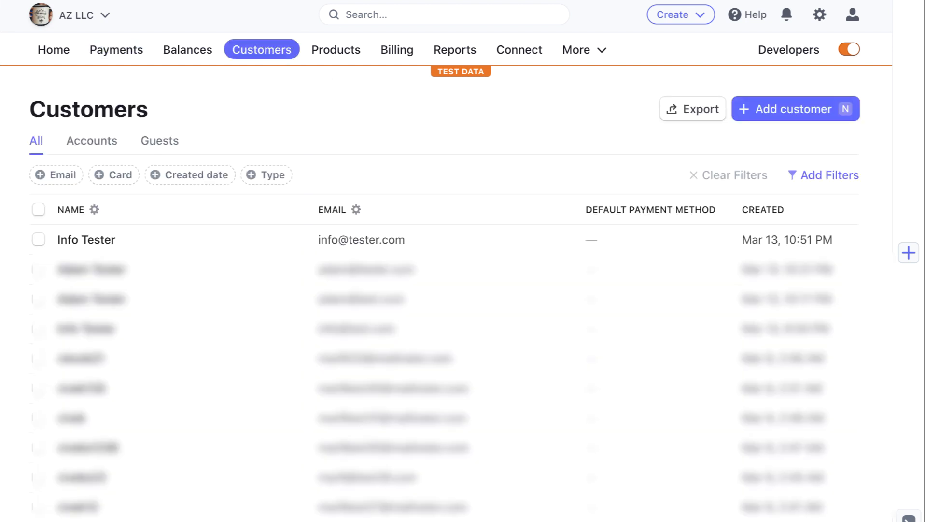
pyautogui.click(392, 240)
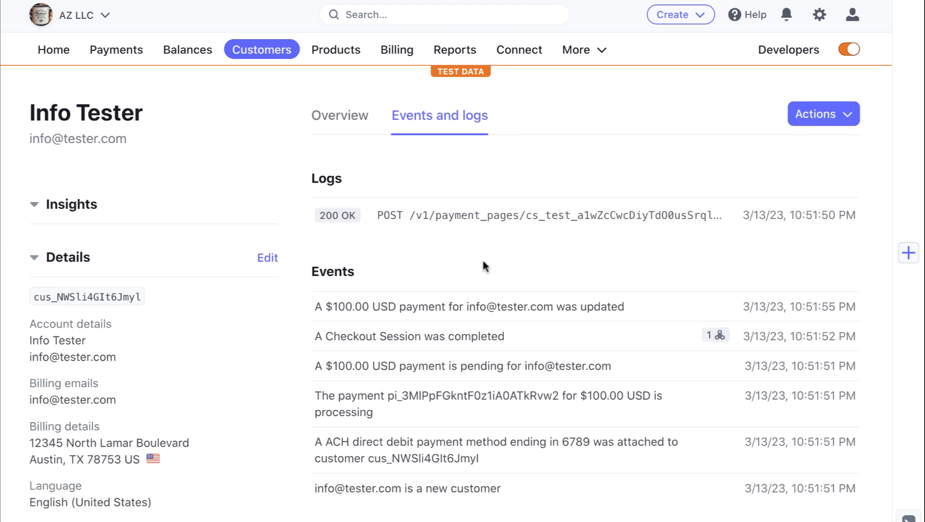
pyautogui.click(356, 121)
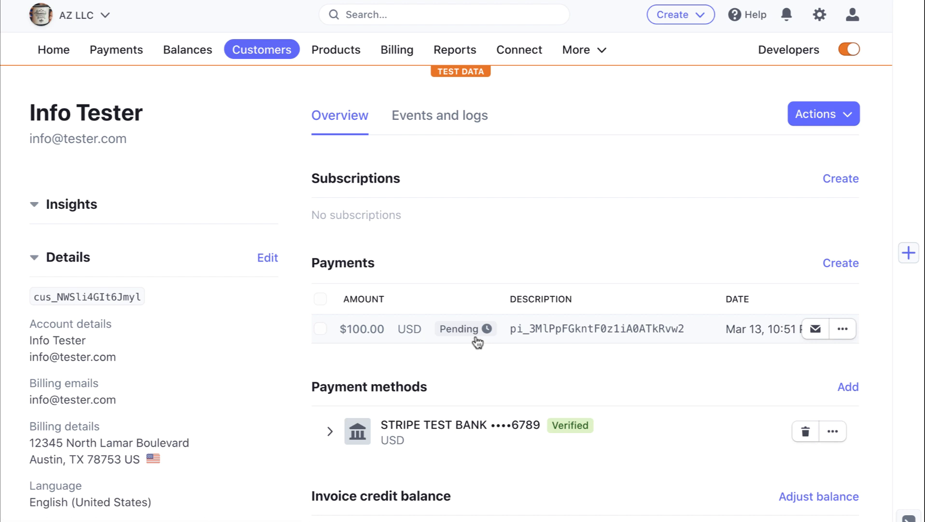
pyautogui.moveTo(474, 339)
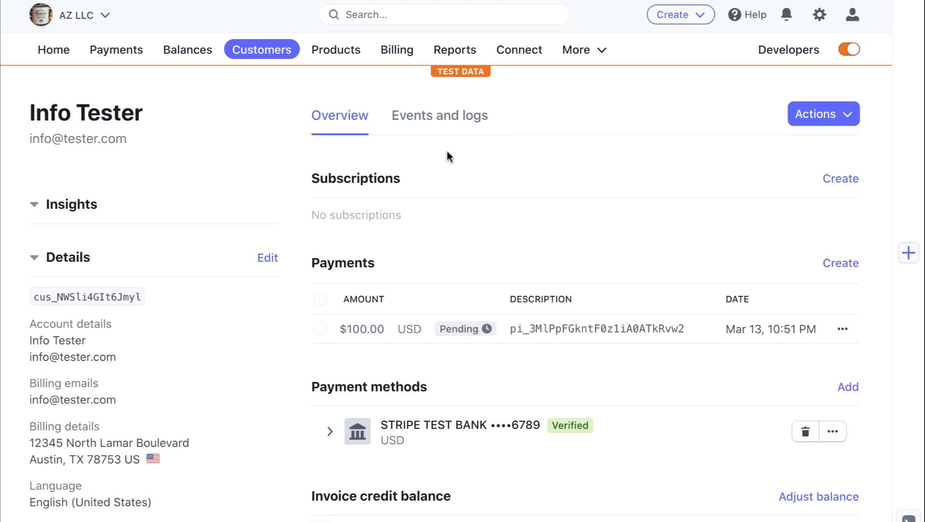
pyautogui.click(443, 129)
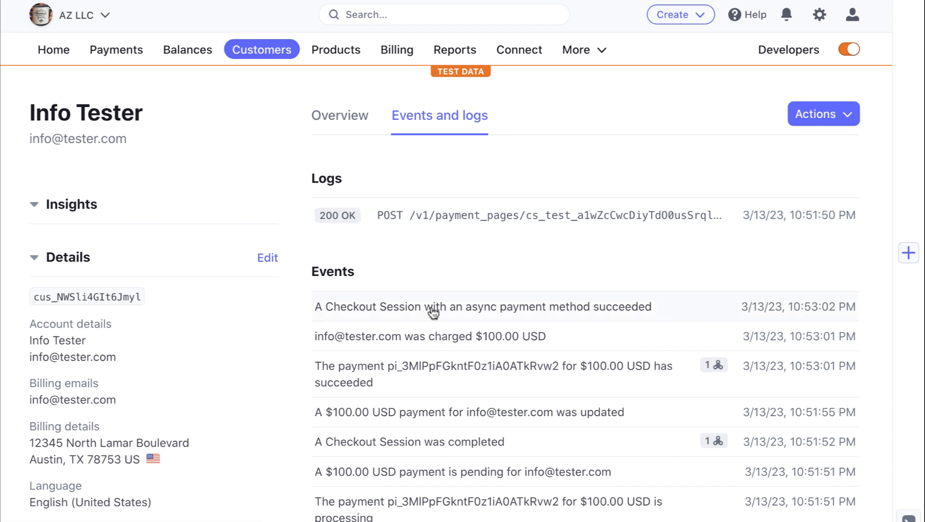
# - Reopen the test customer's Overview to confirm the $100.00 payment shows Succeeded
pyautogui.click(245, 51)
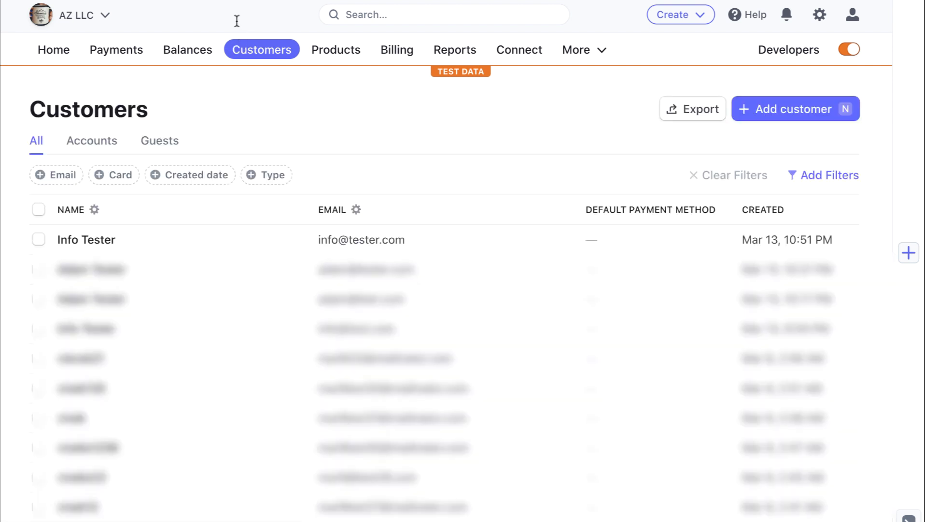
pyautogui.click(319, 234)
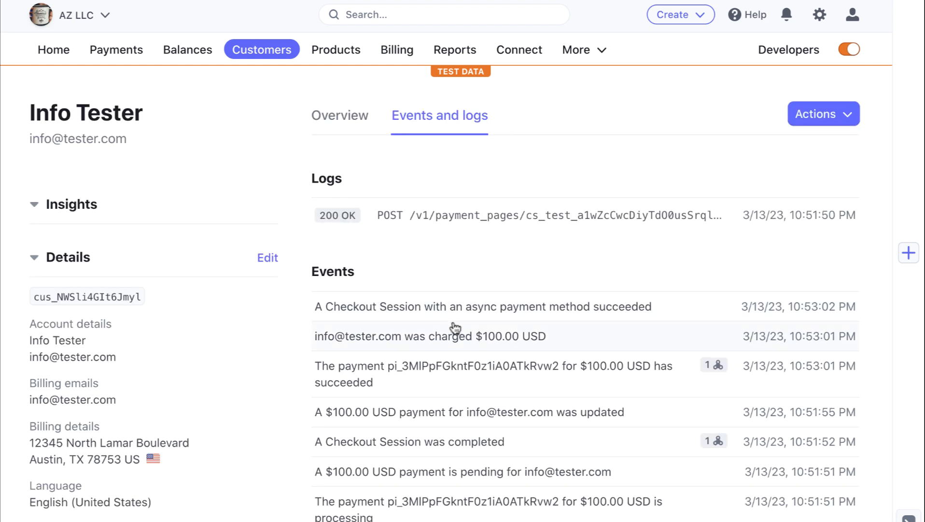
pyautogui.click(317, 119)
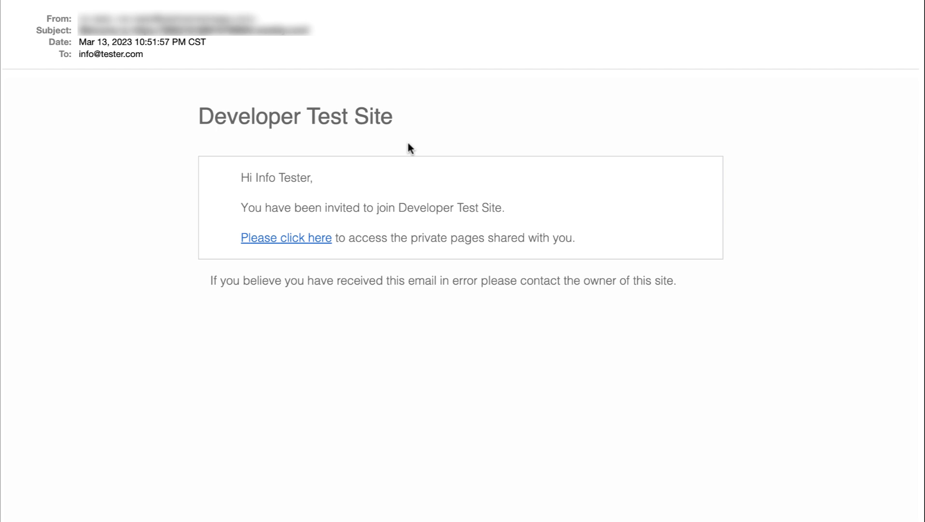
# - Follow the 'Please click here' link in the Developer Test Site invitation email
pyautogui.click(295, 240)
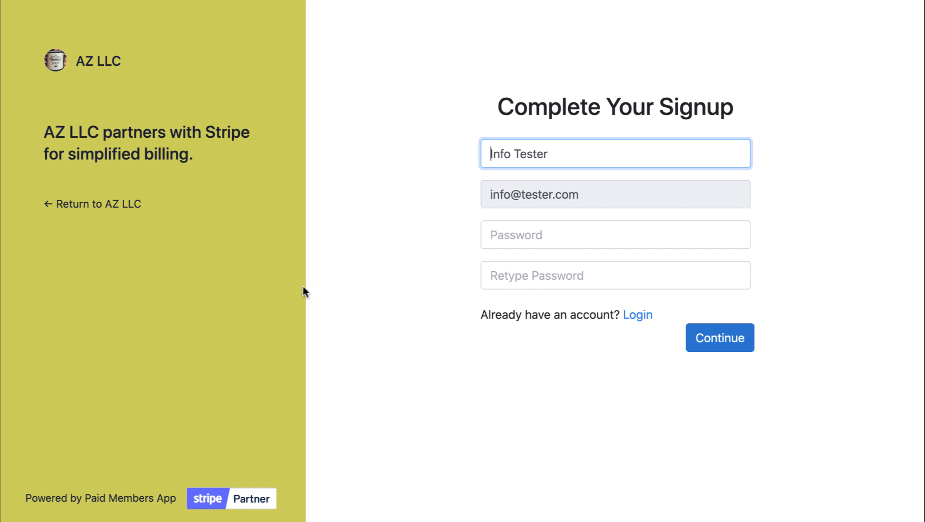
# - Set and confirm the account password, submit signup, then open Profile and Manage Subscription
pyautogui.click(513, 244)
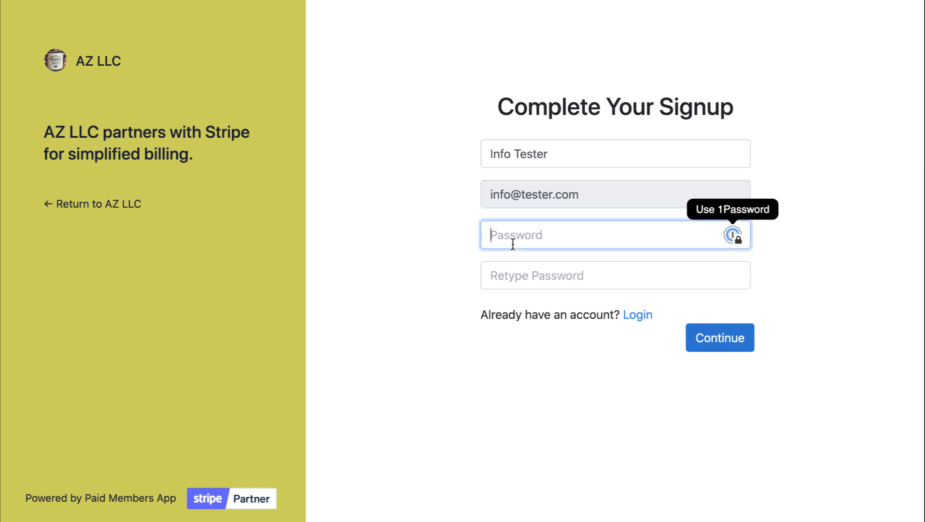
pyautogui.write('password')
pyautogui.press('Tab')
pyautogui.write('password')
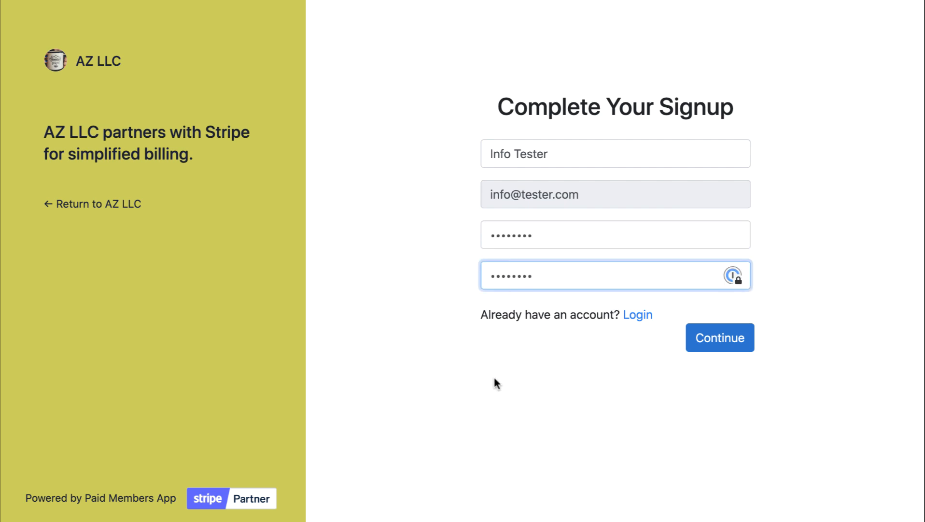
pyautogui.click(553, 362)
pyautogui.click(729, 342)
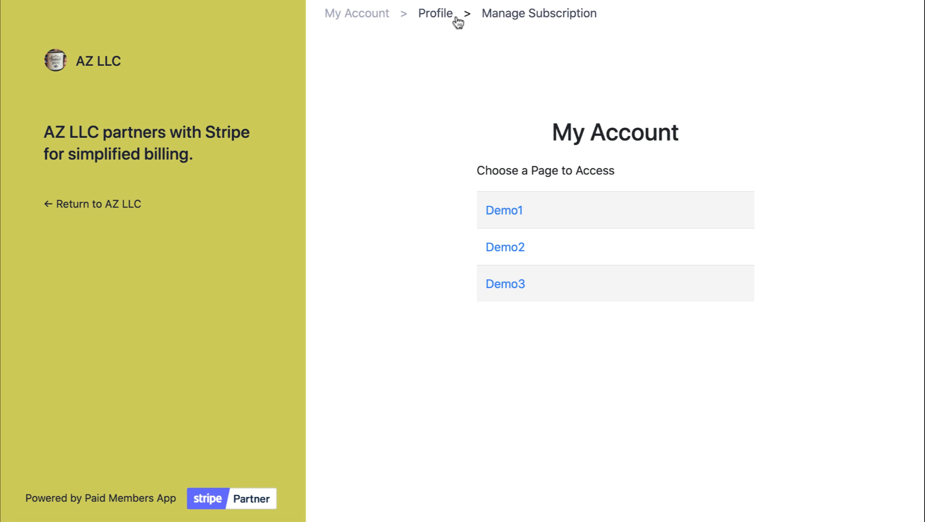
pyautogui.click(439, 15)
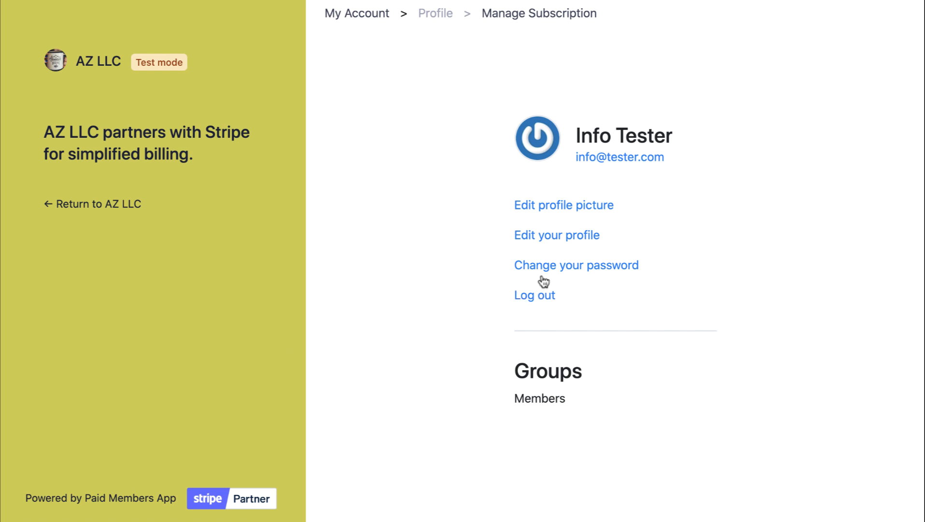
pyautogui.click(538, 16)
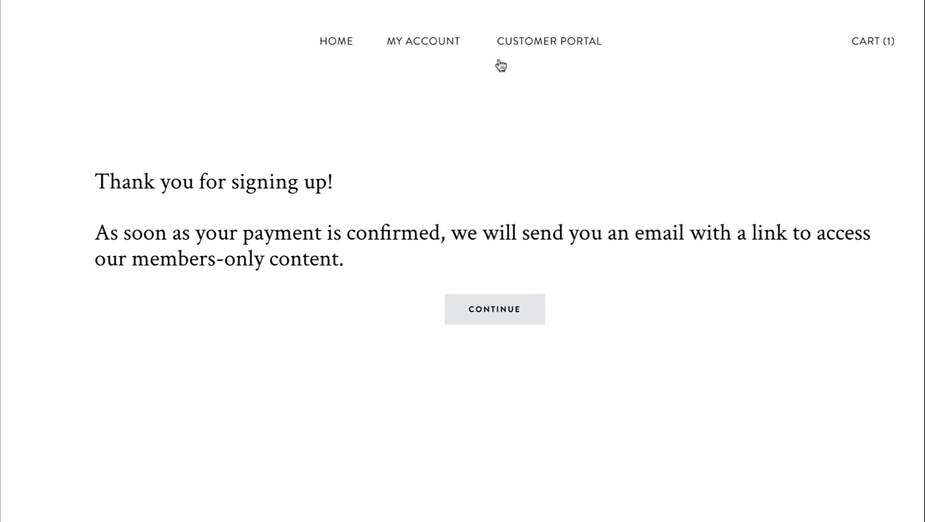
# - Try the Customer Portal login, then return HOME and check the payment buttons below the hero
pyautogui.click(541, 49)
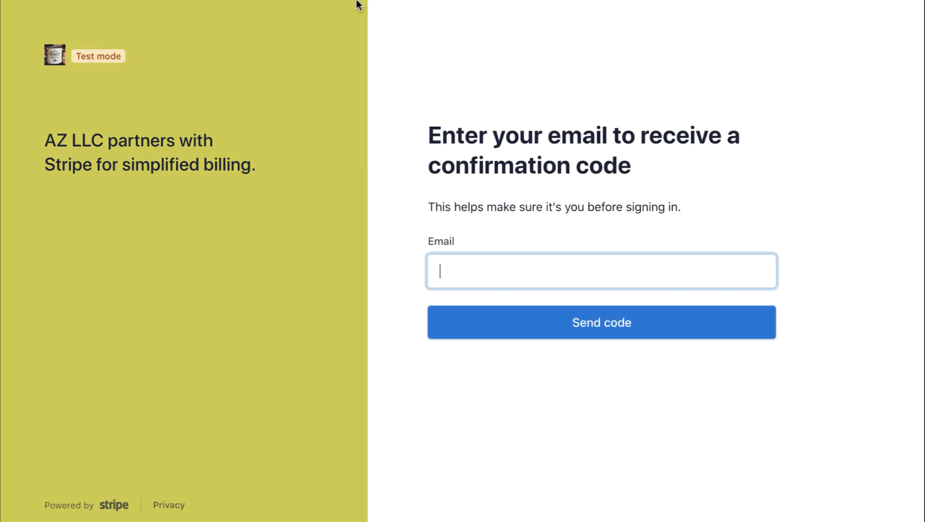
pyautogui.click(602, 222)
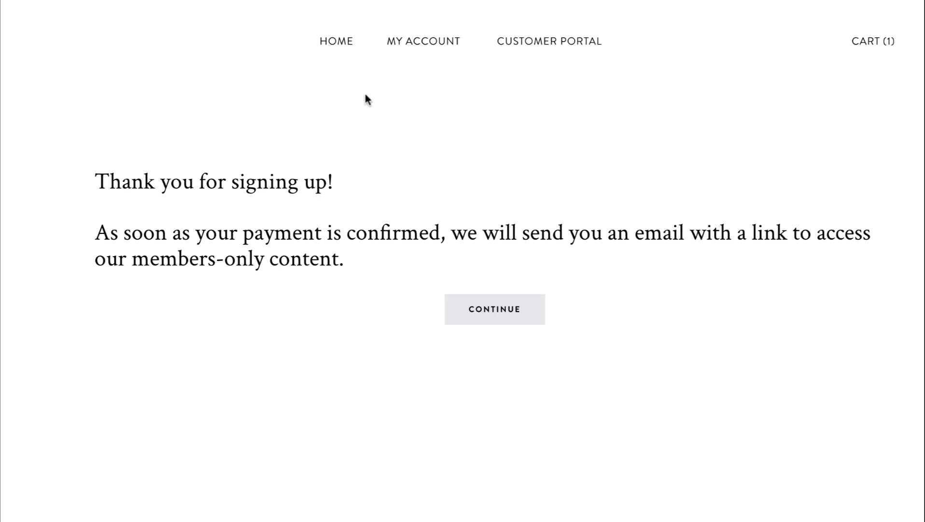
pyautogui.click(338, 42)
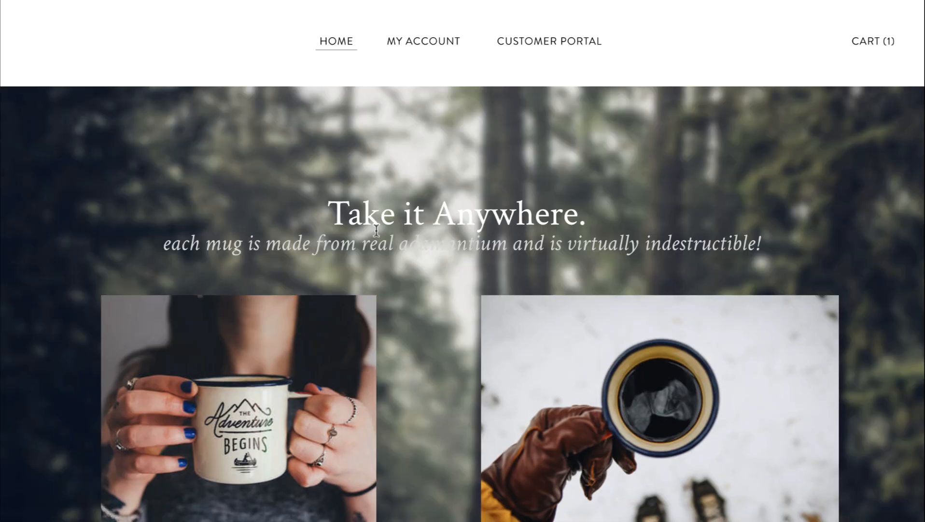
pyautogui.scroll(-8, 376, 232)
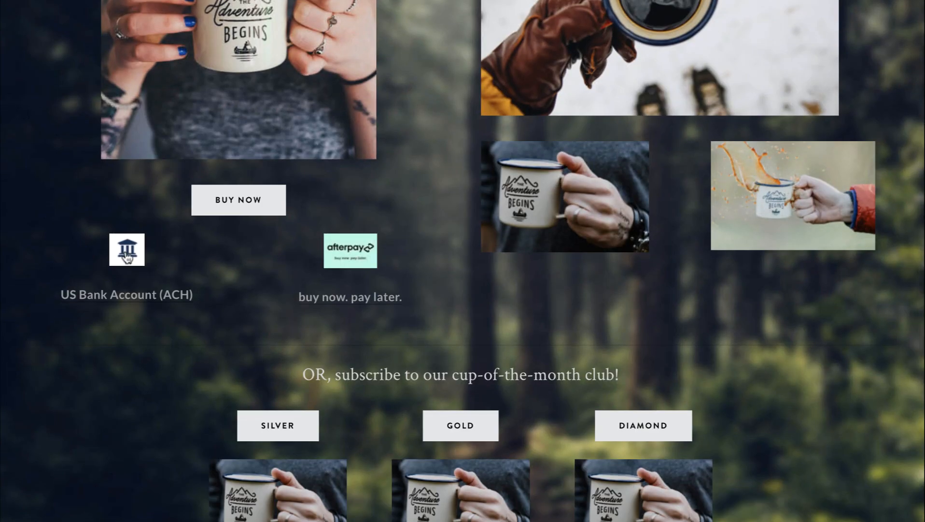
pyautogui.scroll(8, 140, 301)
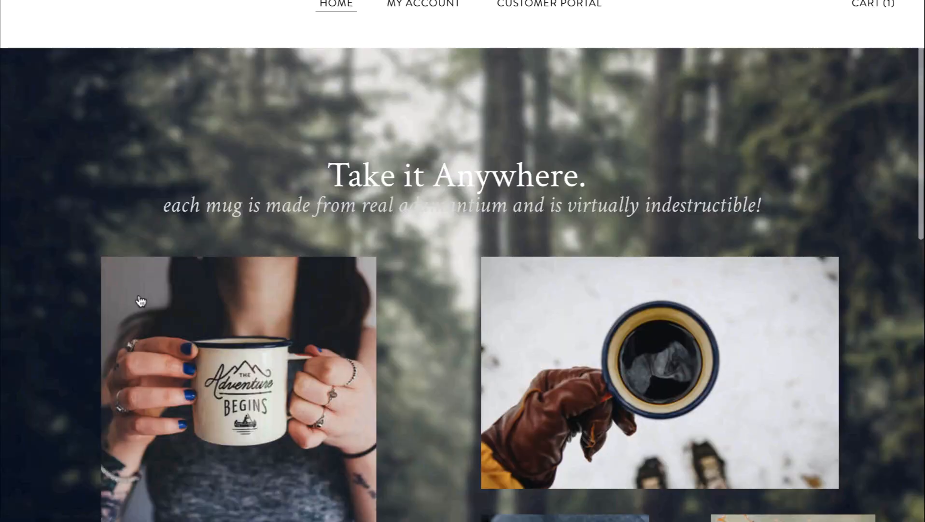